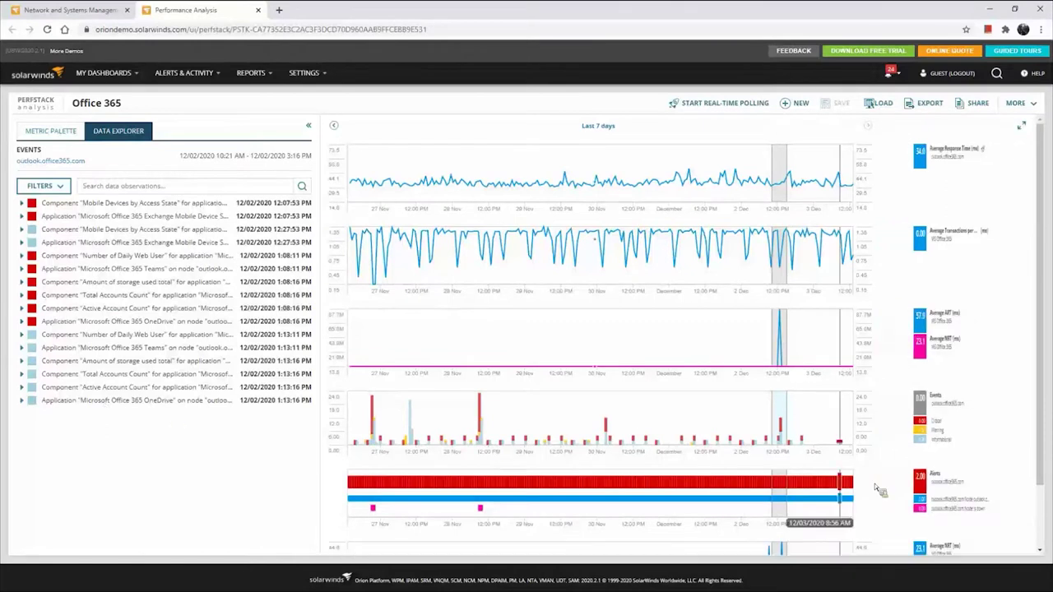
Step: Select the 11/28/2020 5:36 AM to 11:58 AM range on the Alerts chart and expand every listed alert
left_click(797, 482)
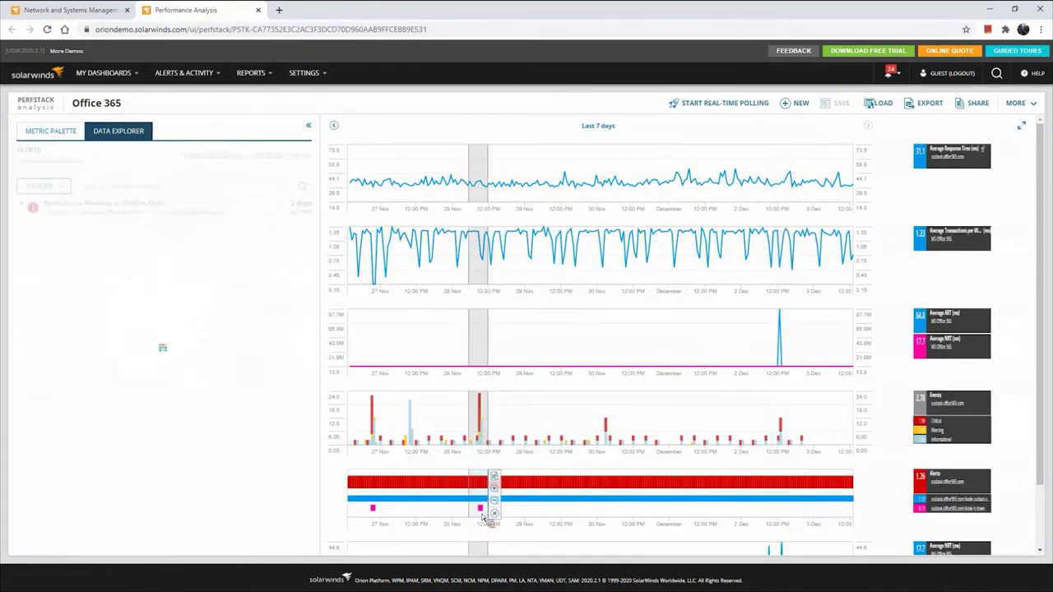
left_click(494, 484)
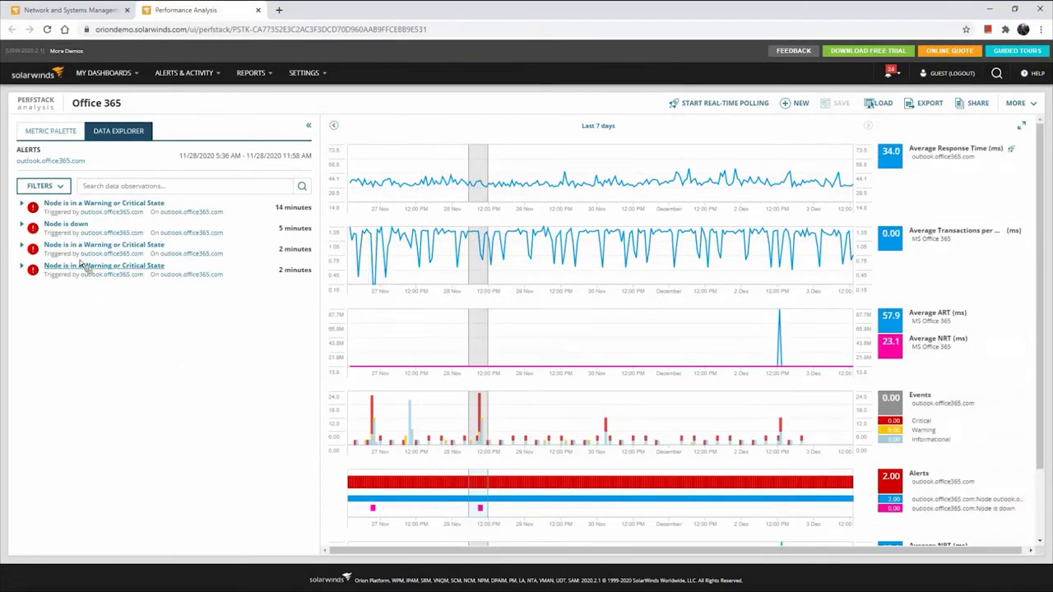
left_click(21, 266)
left_click(22, 245)
left_click(22, 224)
left_click(21, 203)
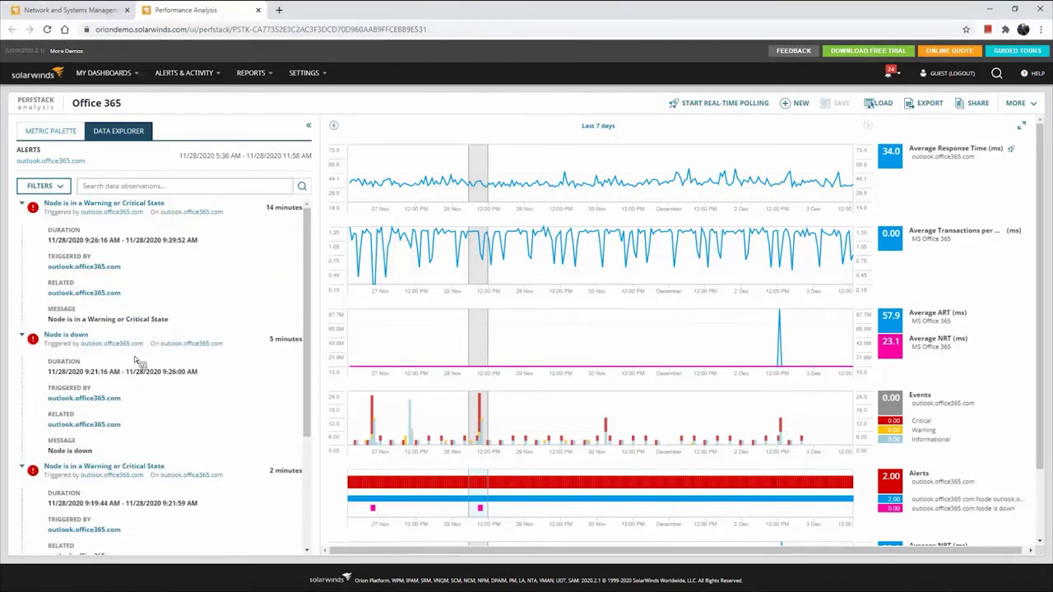
Step: Open the details of the 14-minute "Node is in a Warning or Critical State" alert in a new browser tab
right_click(91, 208)
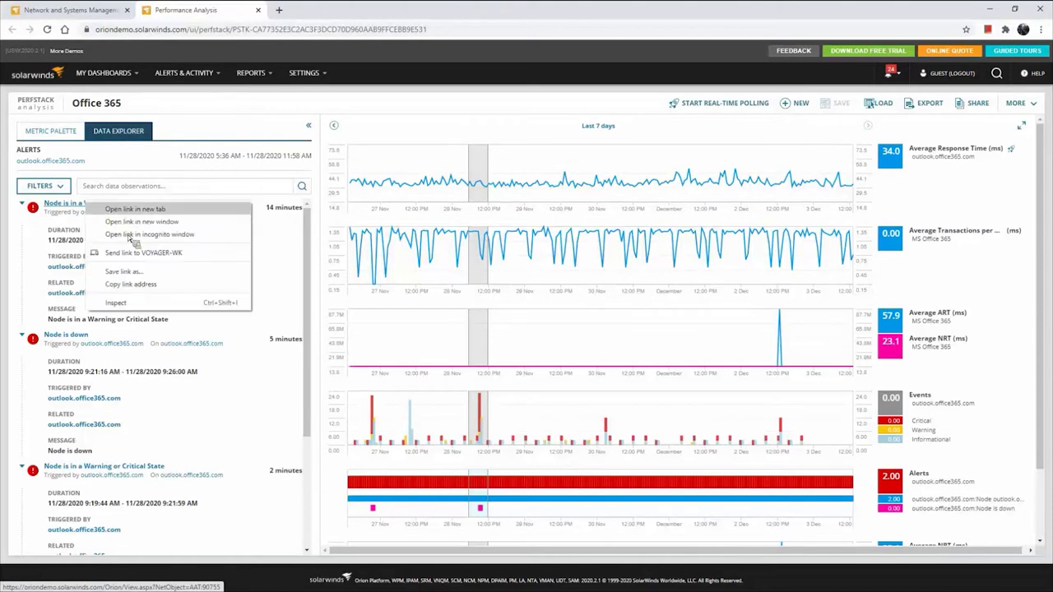
left_click(130, 237)
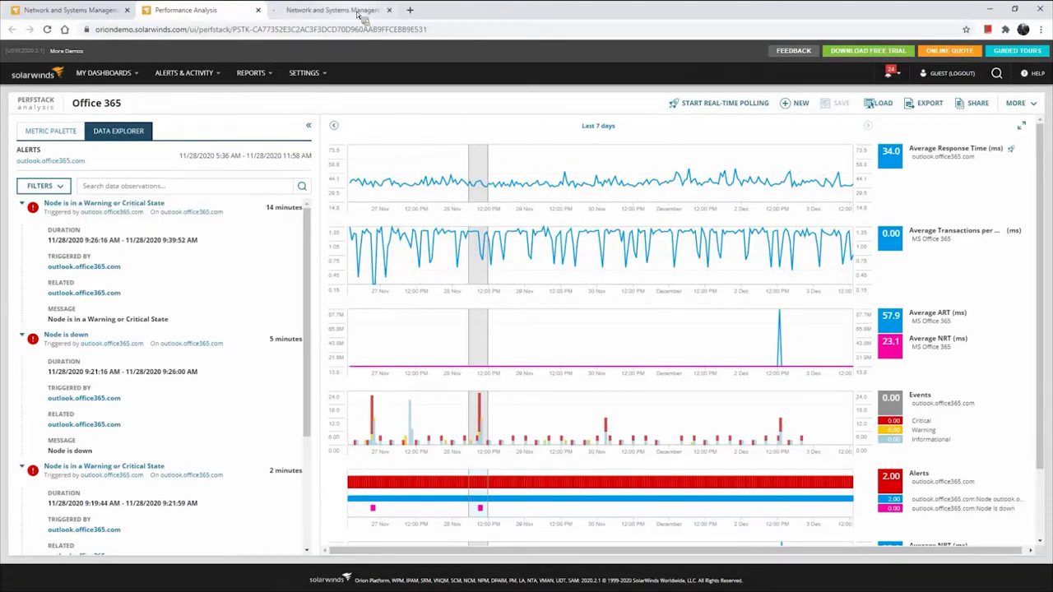
key("ctrl+Tab")
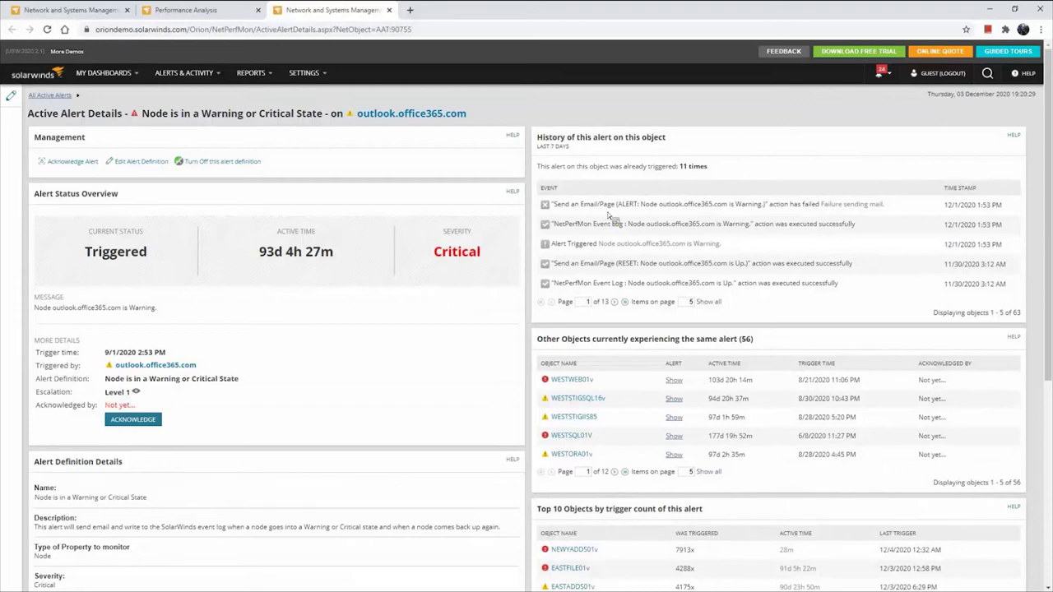
Step: Review the alert's history, the other objects experiencing it, and the trigger counts and active times of its top objects
left_click_drag(558, 204, 664, 227)
left_click(646, 266)
scroll(750, 335, "down", 1)
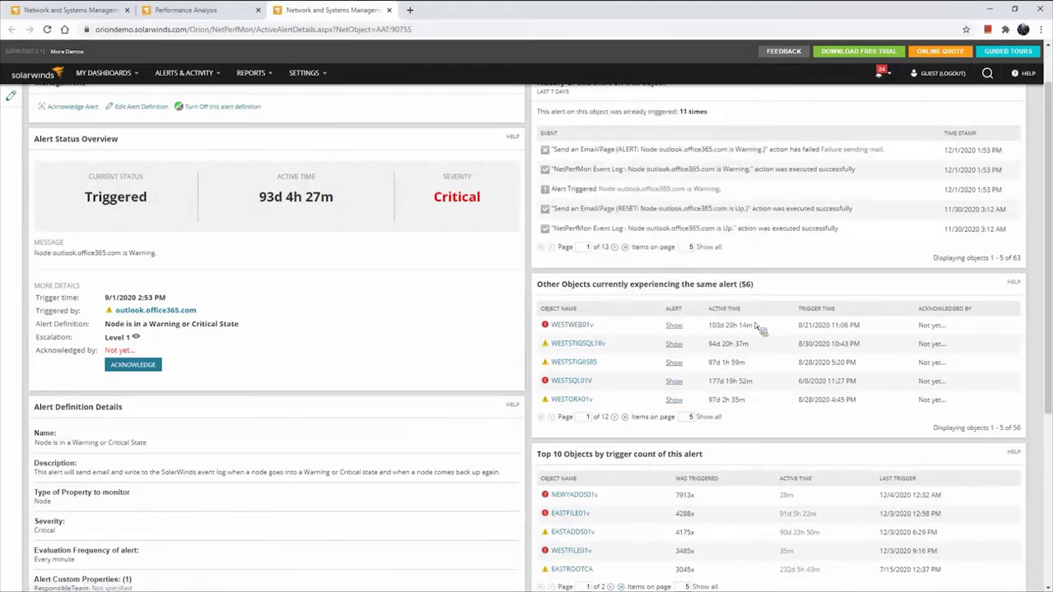
scroll(759, 398, "down", 2)
double_click(684, 331)
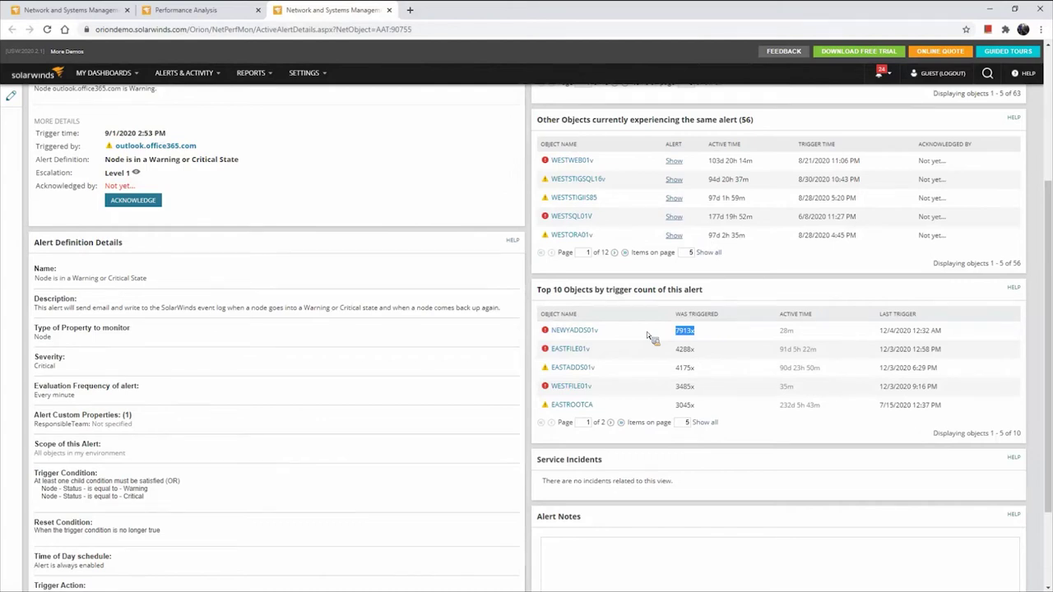
left_click(696, 335)
left_click_drag(778, 331, 779, 359)
Step: Open the alert's definition for editing and view its trigger condition and trigger actions
scroll(679, 387, "up", 3)
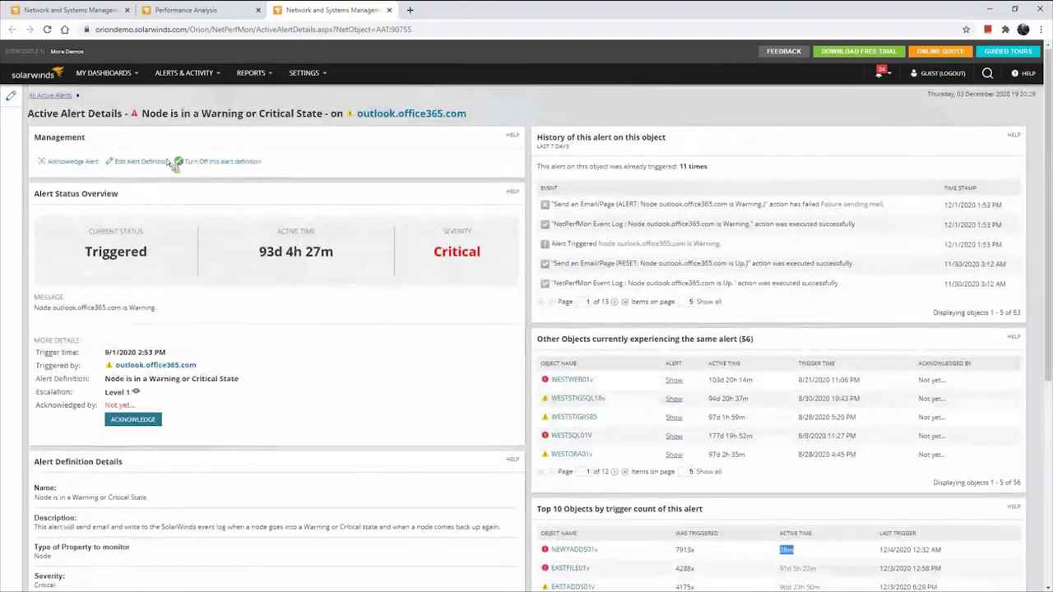
left_click(164, 161)
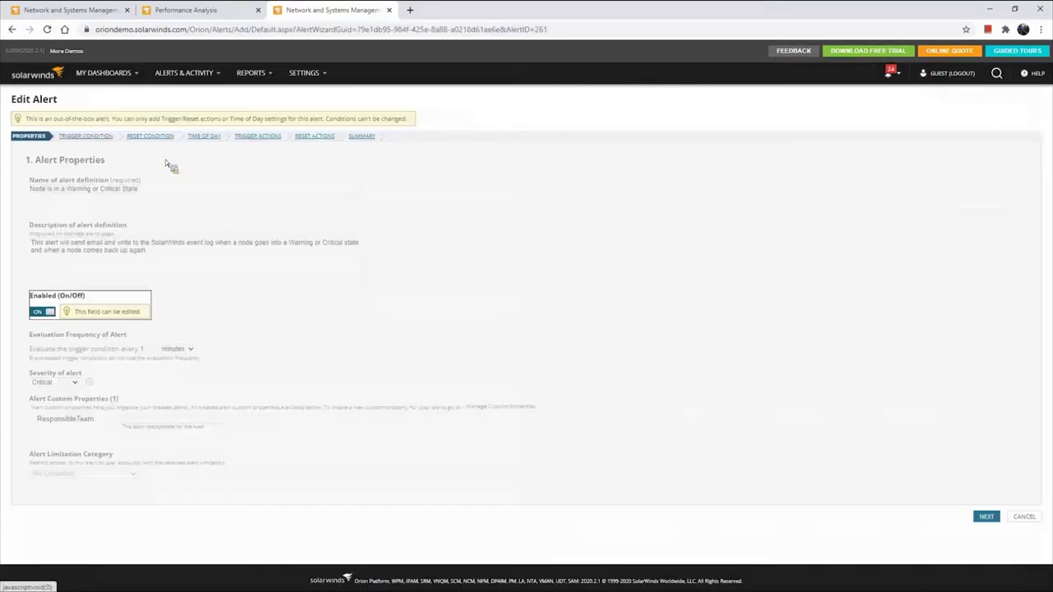
left_click(101, 140)
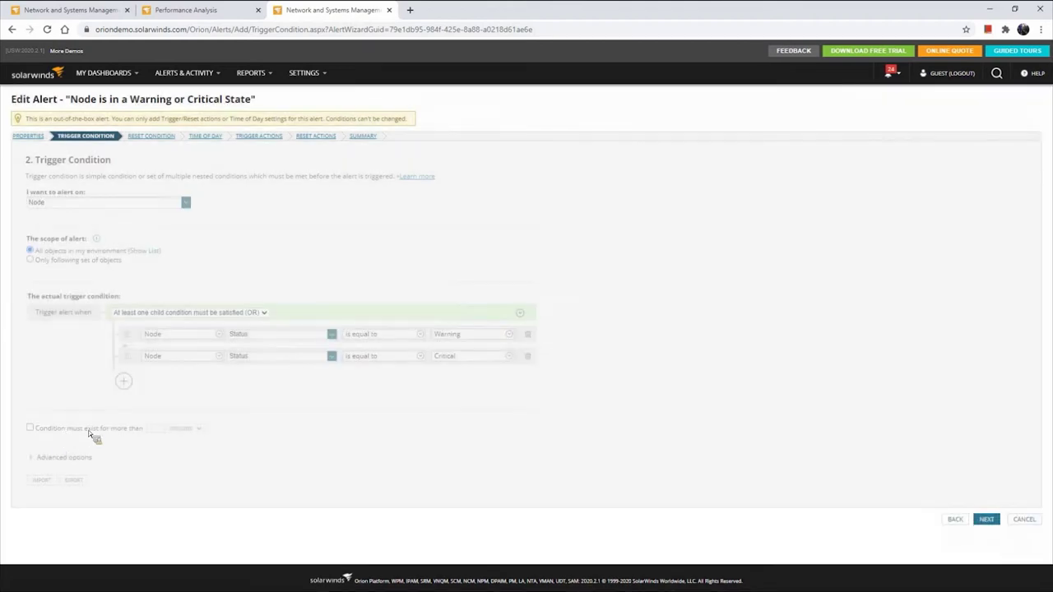
left_click(258, 136)
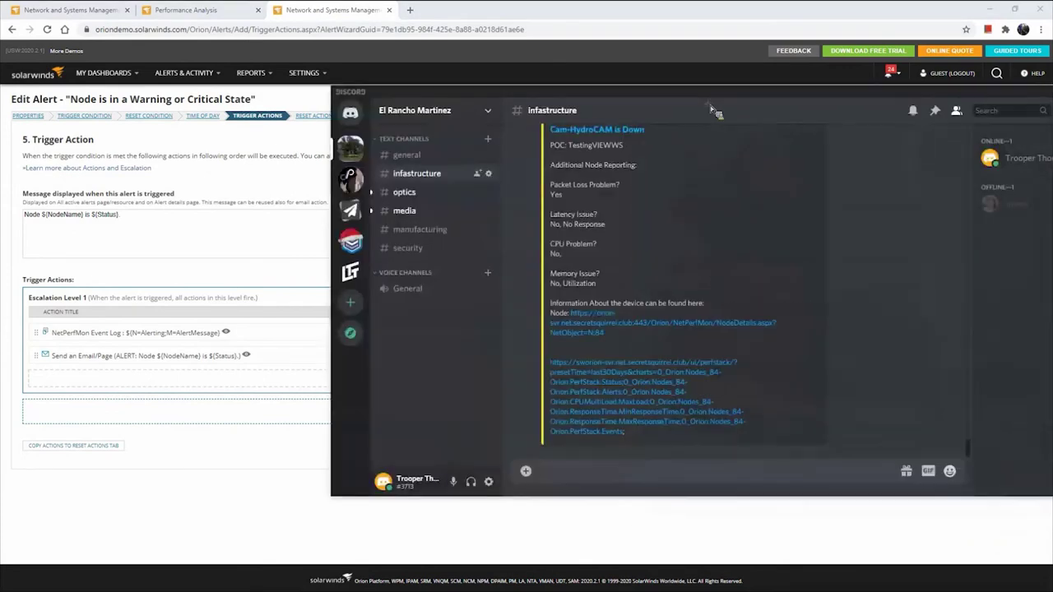
Step: In Discord's infastructure channel, examine the "Cam-HydroCAM is Down" alert's packet loss, latency, CPU and memory answers and its device links
scroll(645, 275, "up", 1)
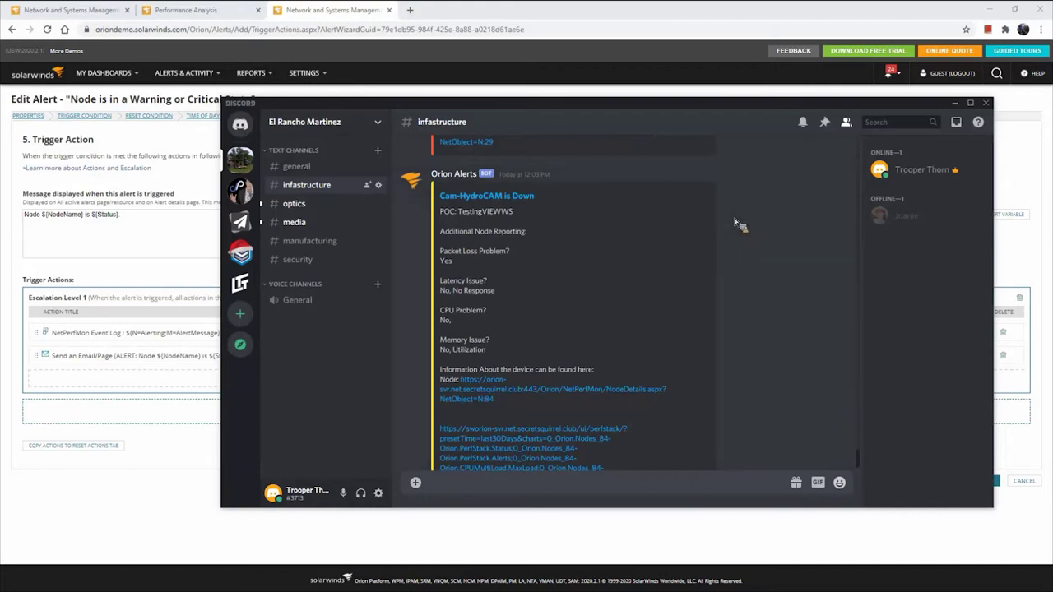
left_click_drag(444, 212, 518, 375)
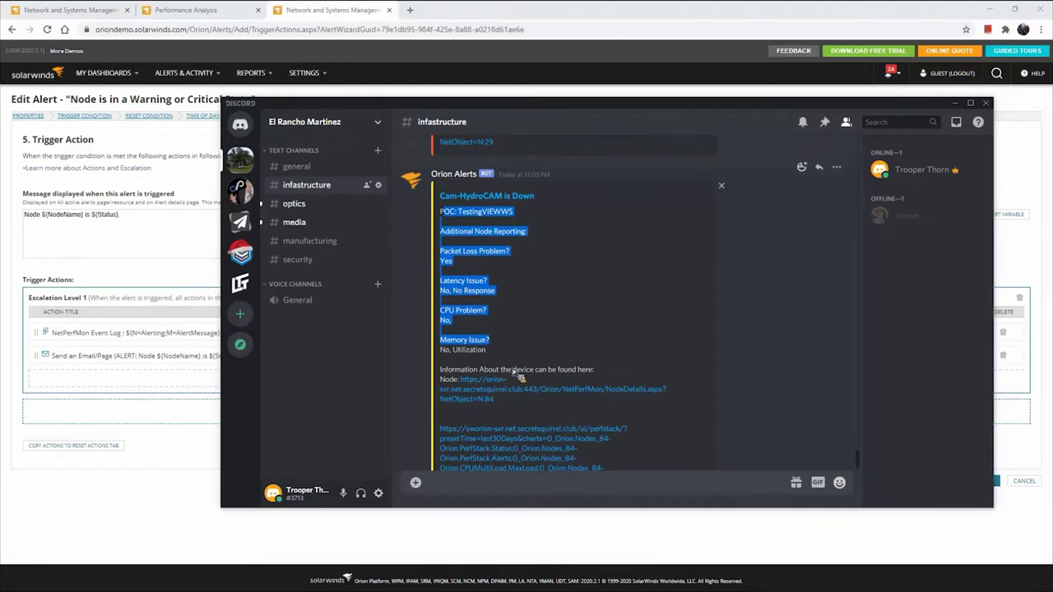
left_click(490, 300)
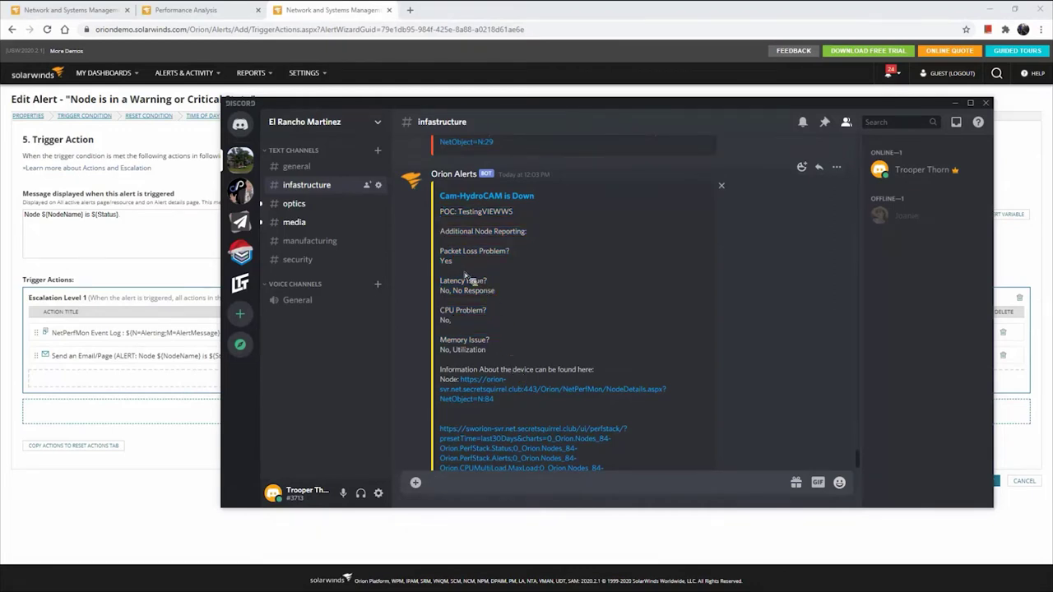
left_click_drag(443, 281, 458, 302)
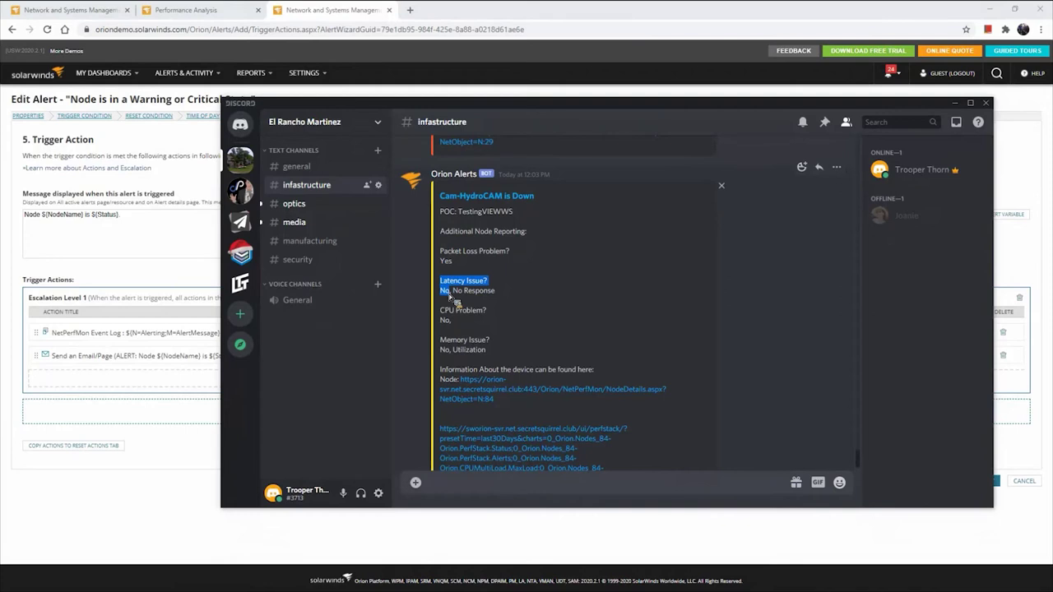
scroll(471, 325, "down", 1)
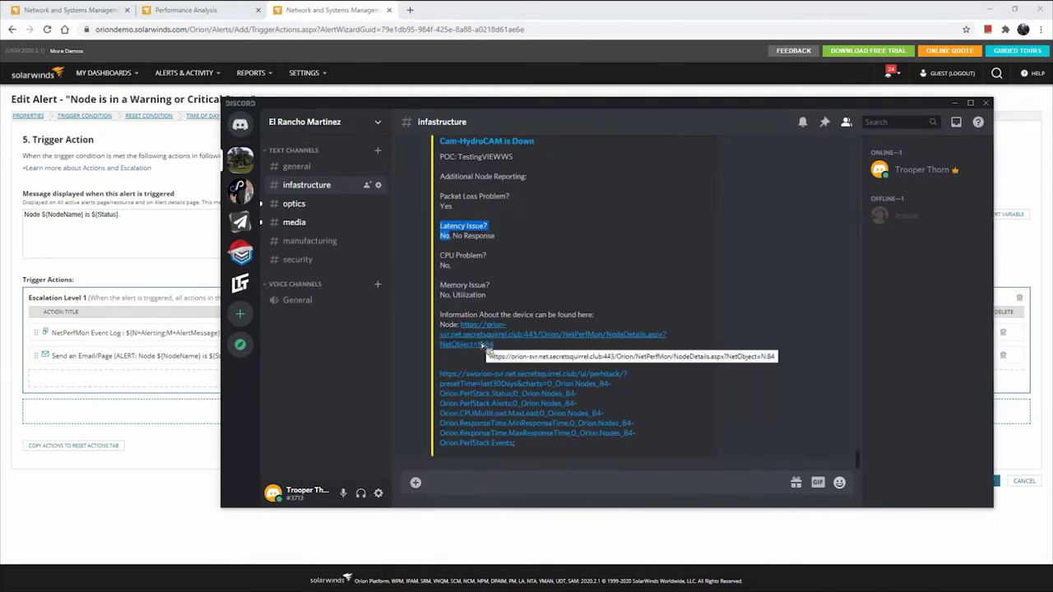
left_click(491, 420)
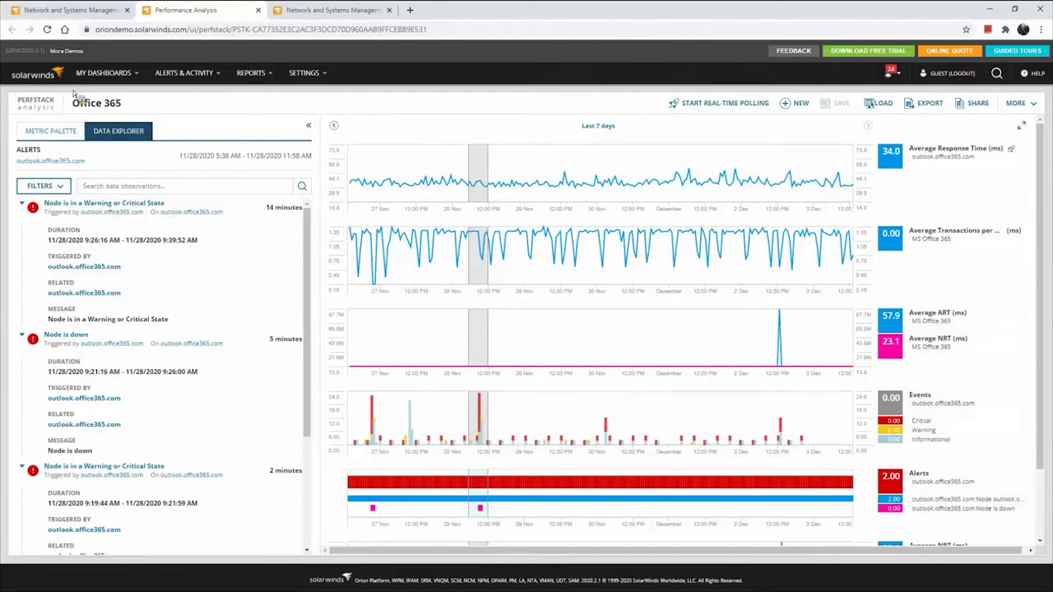
Step: Return to the Office 365 Summary dashboard and open its Office 365 map for editing
left_click(100, 14)
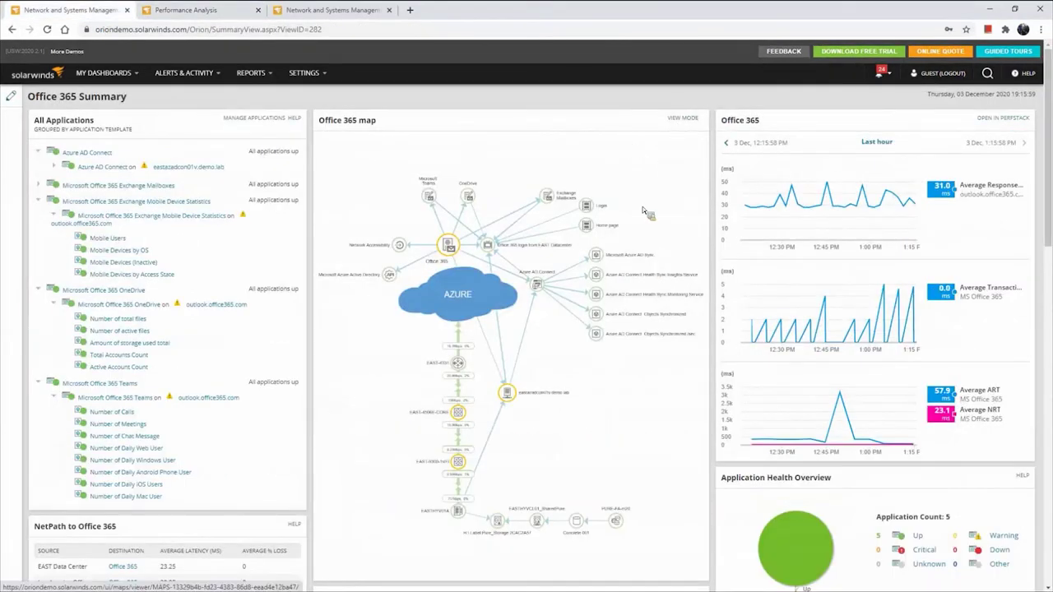
left_click(681, 118)
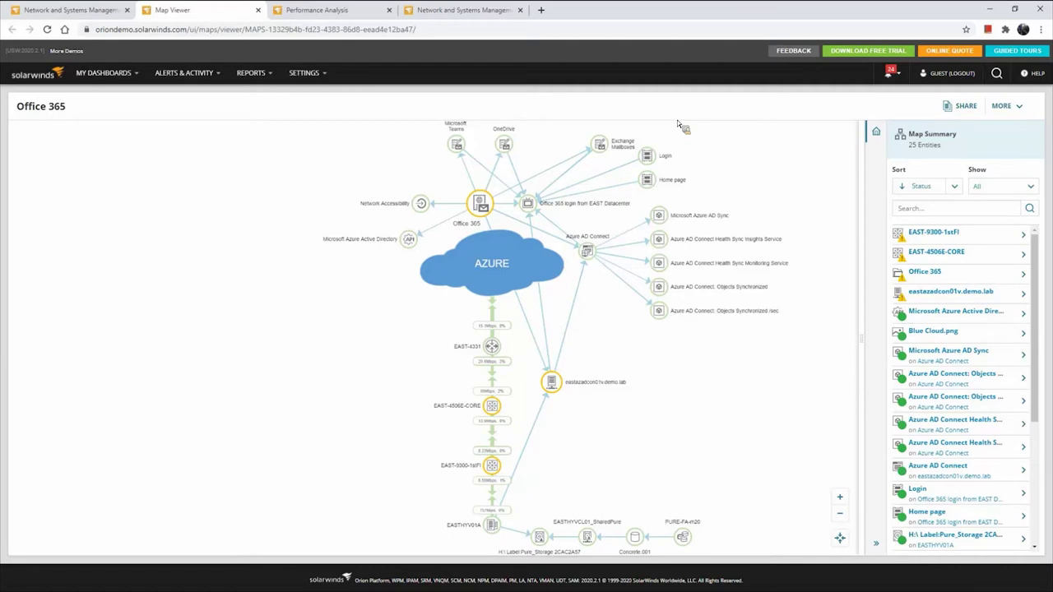
left_click(1005, 106)
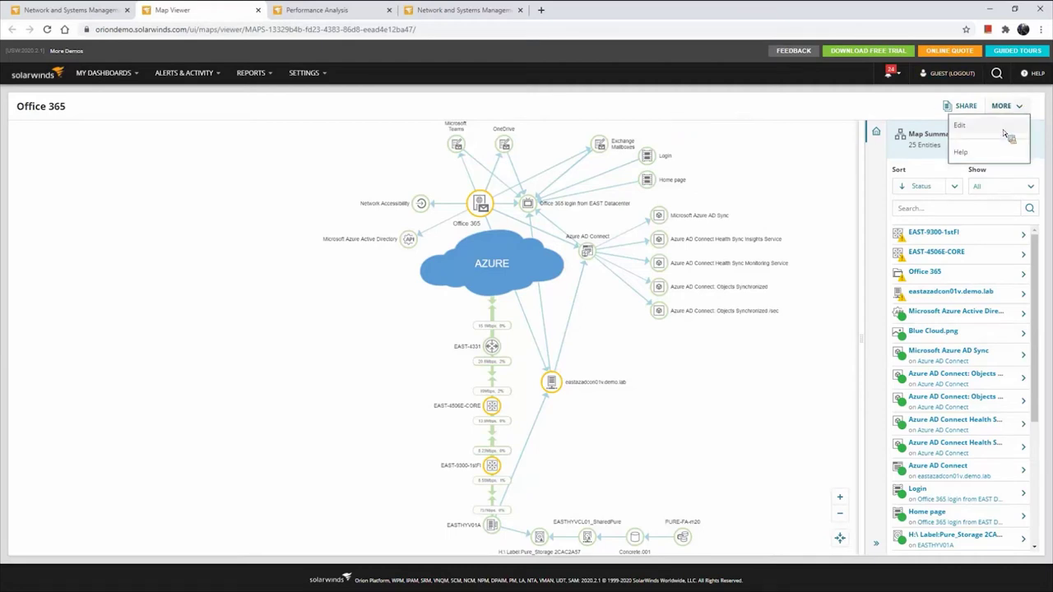
left_click(1004, 129)
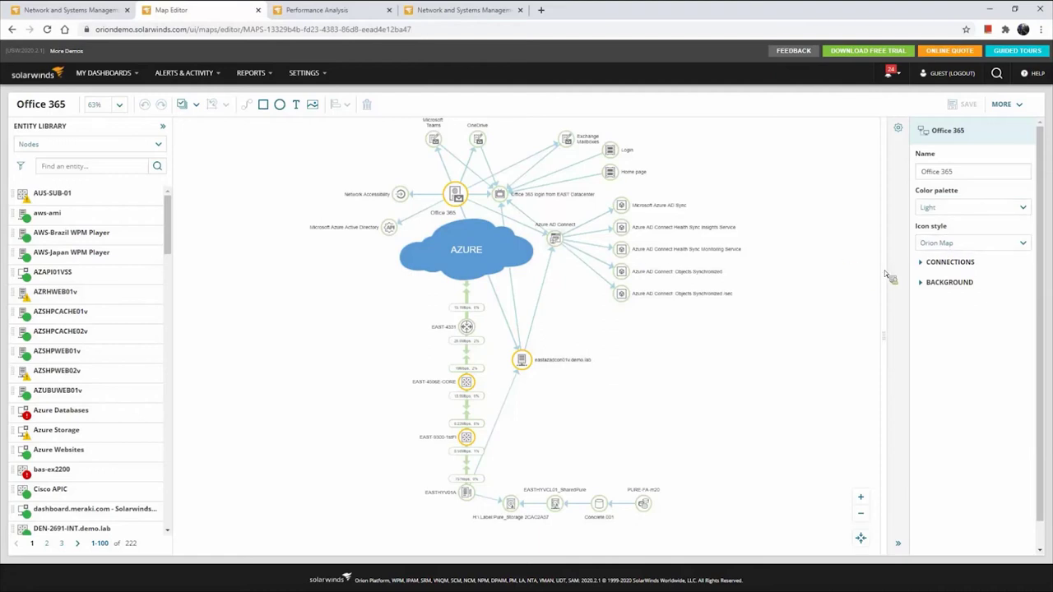
Step: Hide the map's application dependency, dependency, group membership and topology connections
left_click(928, 262)
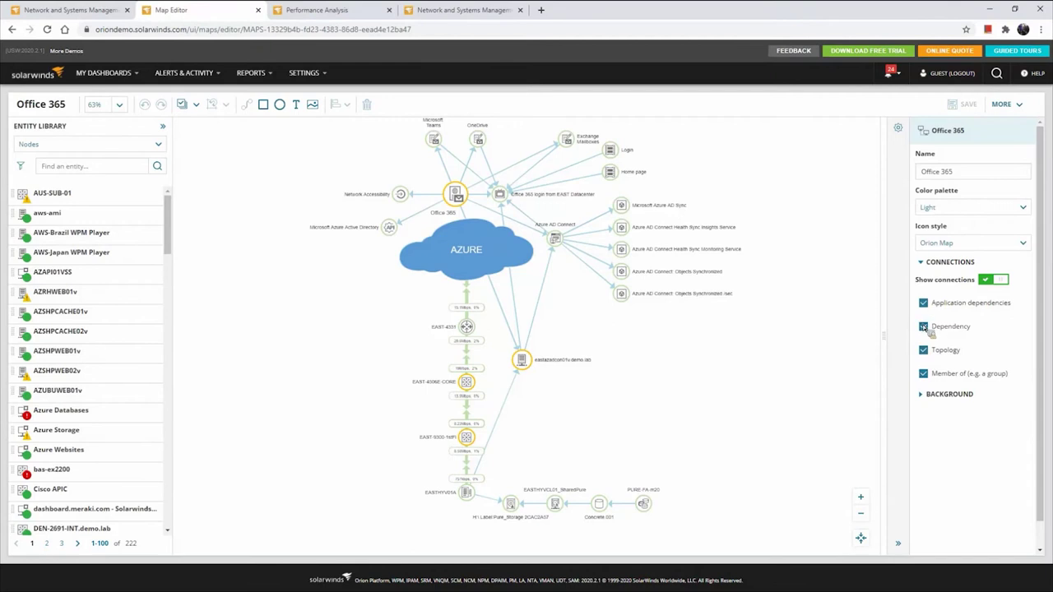
left_click(923, 326)
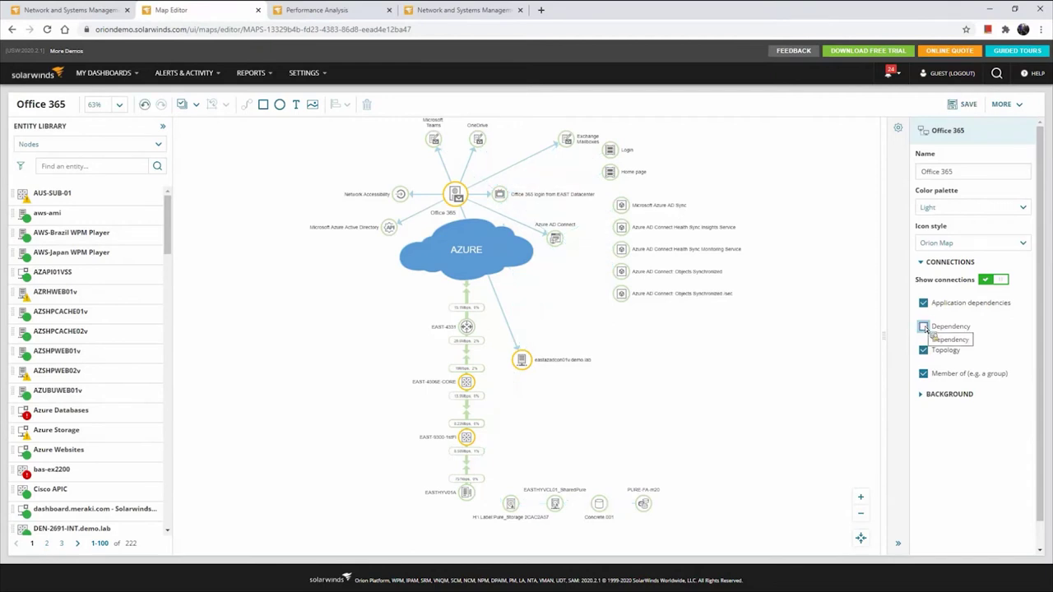
left_click(924, 326)
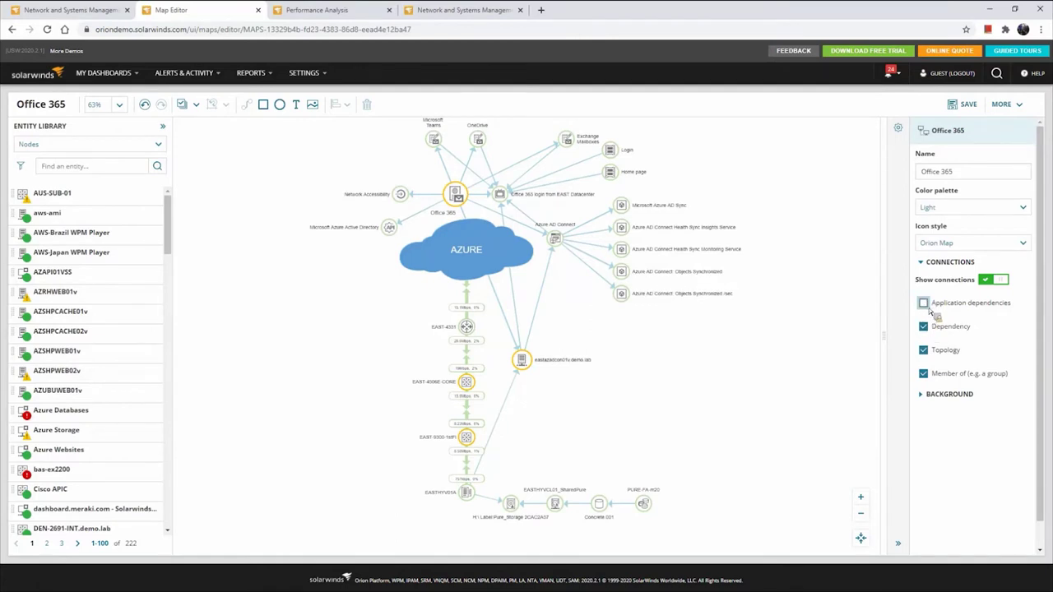
left_click(924, 328)
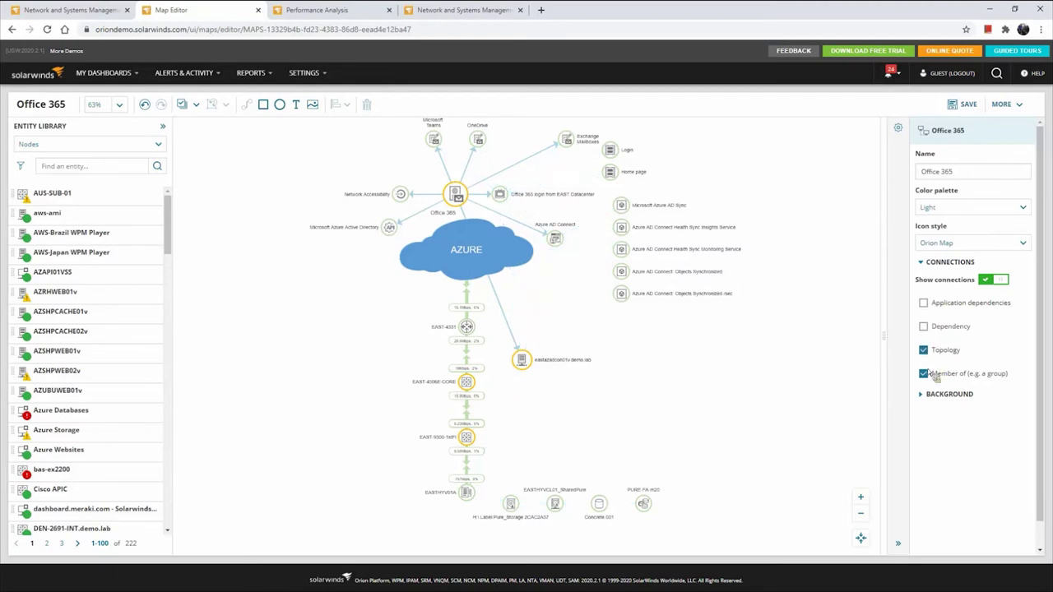
left_click(924, 375)
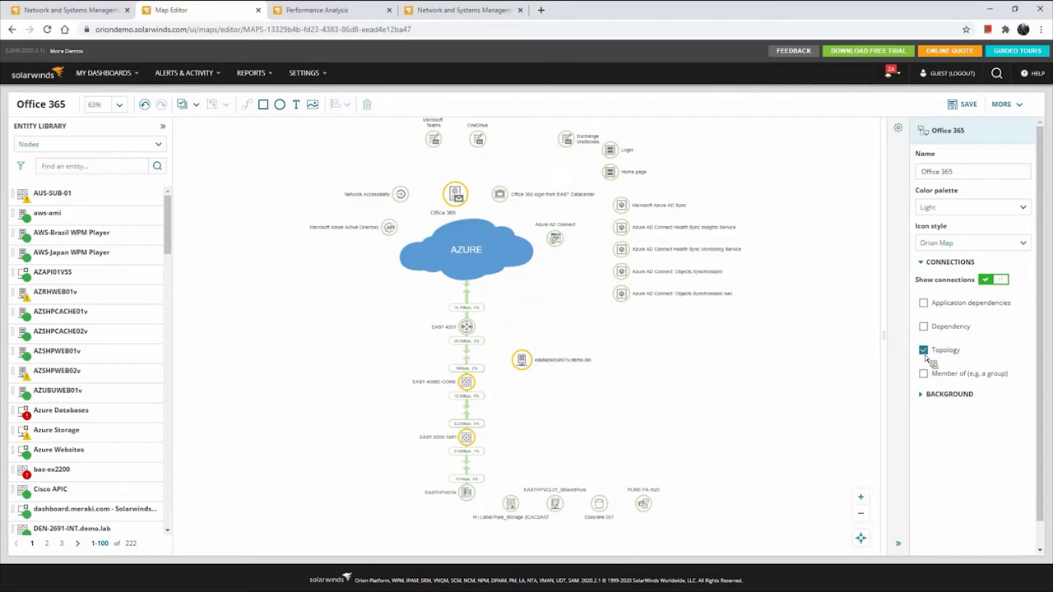
left_click(924, 351)
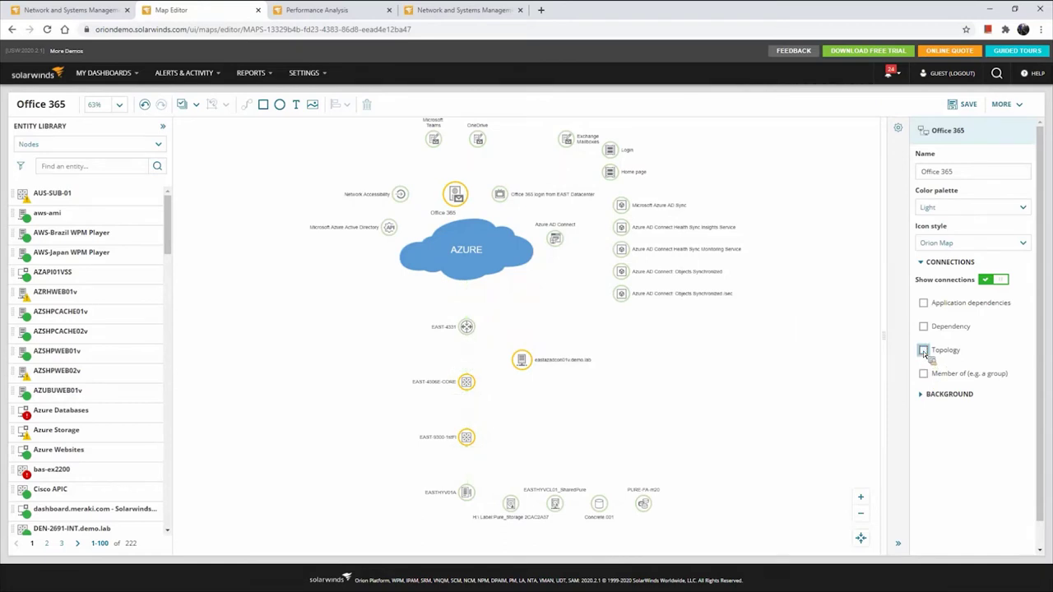
Step: Show only the topology connections on the map, and switch to showing only the dependency connections
left_click(924, 350)
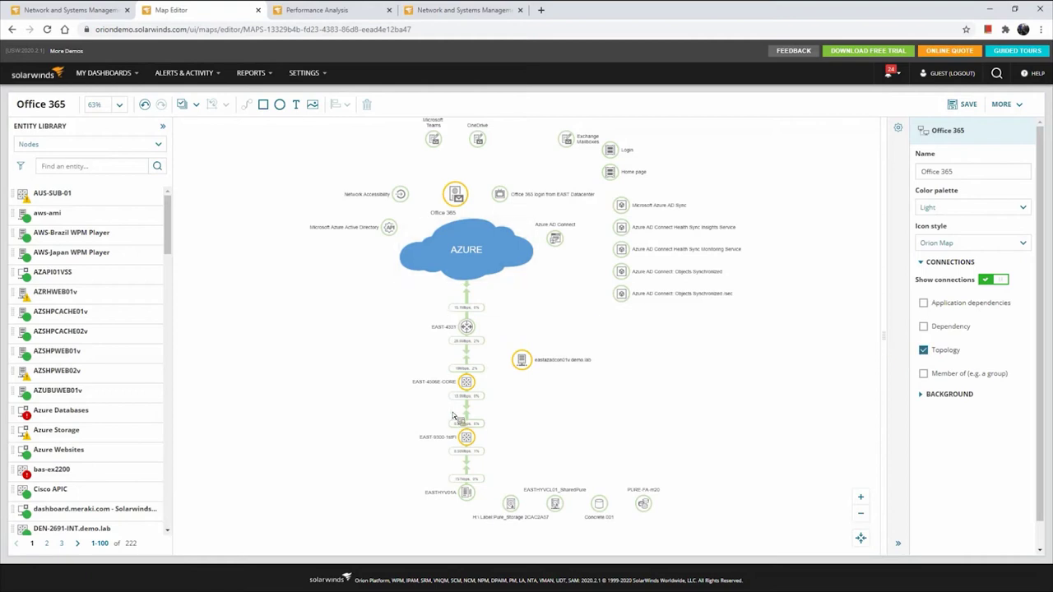
left_click(923, 350)
left_click(923, 327)
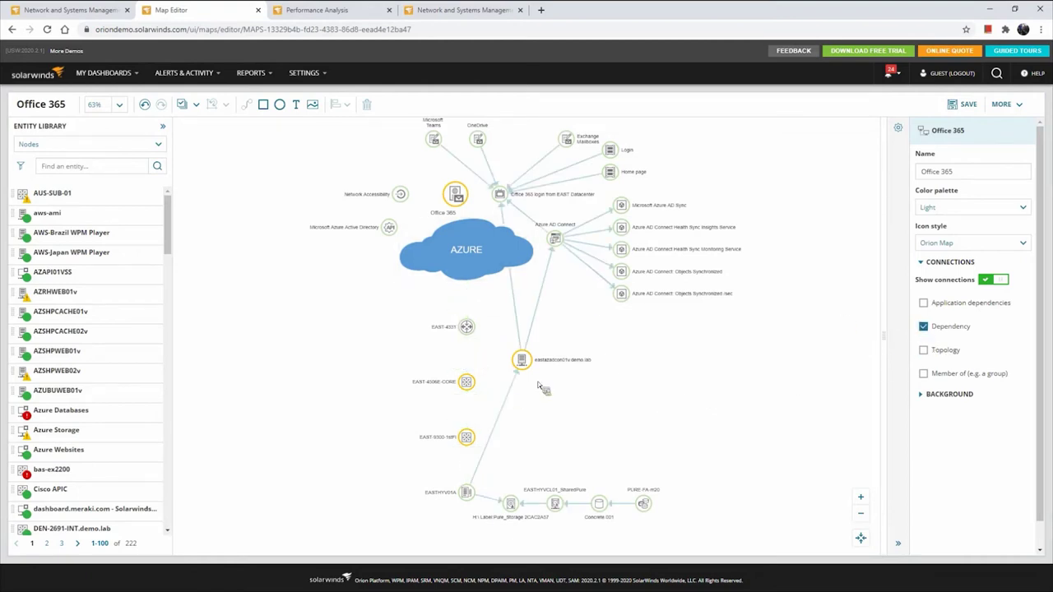
Step: Turn the map's topology, member-of and application dependency connections back on
left_click(923, 350)
left_click(923, 374)
left_click(923, 302)
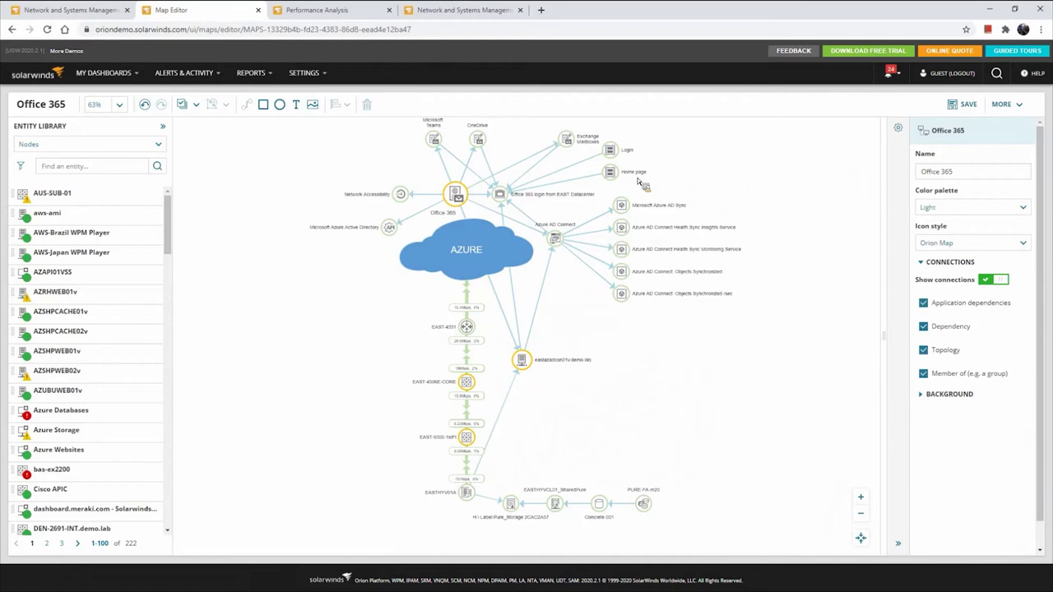
Step: Inspect the Home page, Azure AD Connect Health Sync Insights Service and Microsoft Azure AD Sync entities on the map
left_click(610, 172)
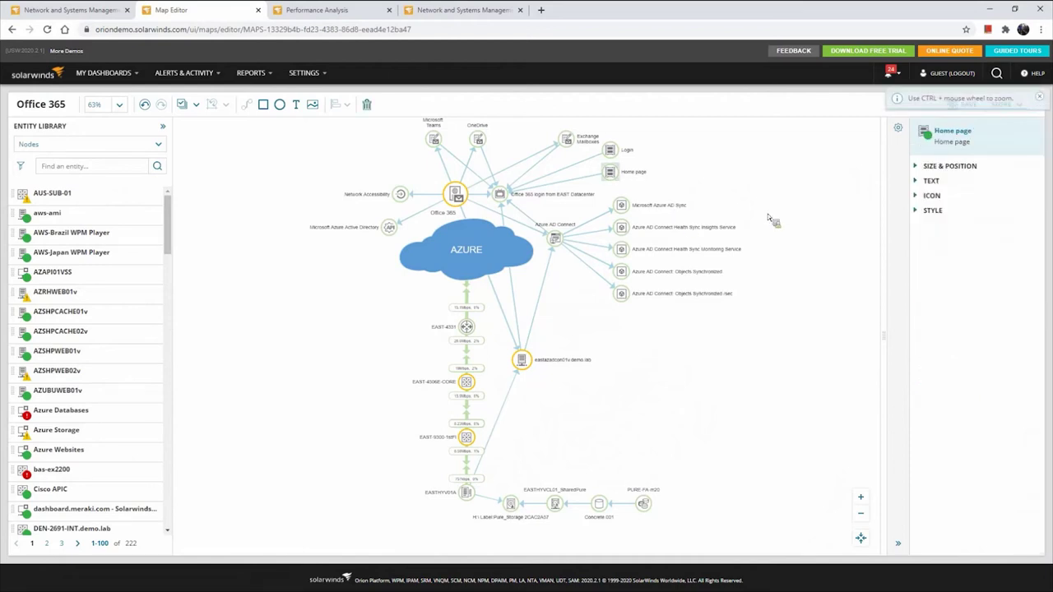
left_click(771, 219)
left_click(860, 497)
left_click(860, 497)
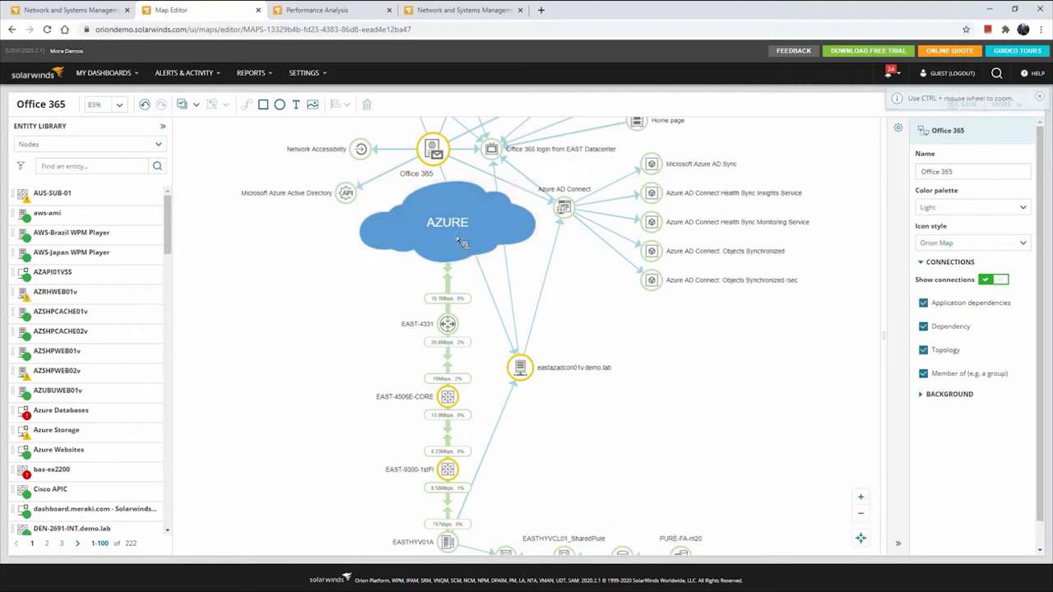
left_click(860, 497)
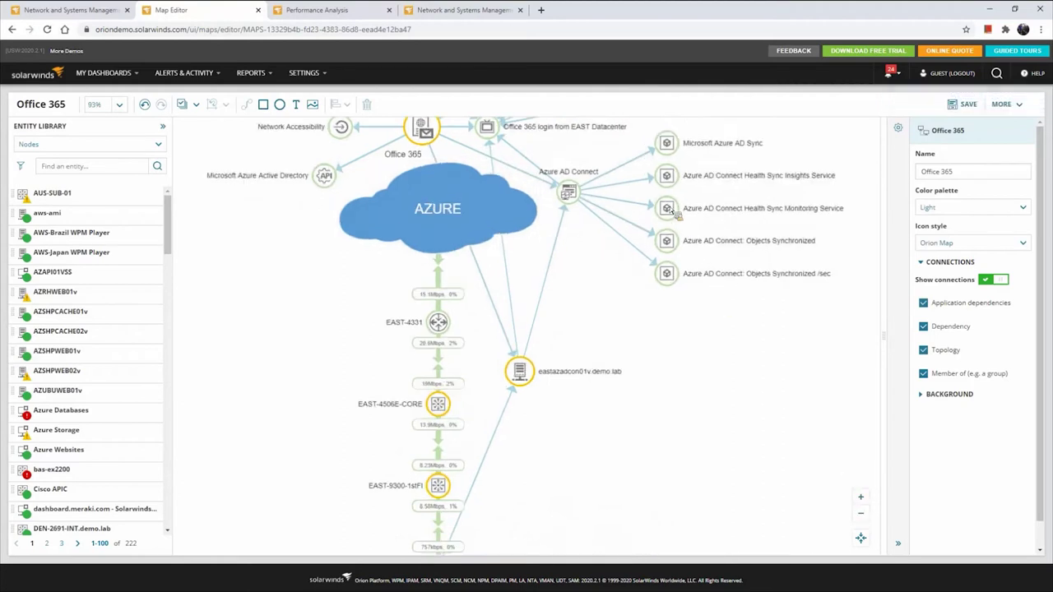
left_click(667, 176)
left_click(667, 145)
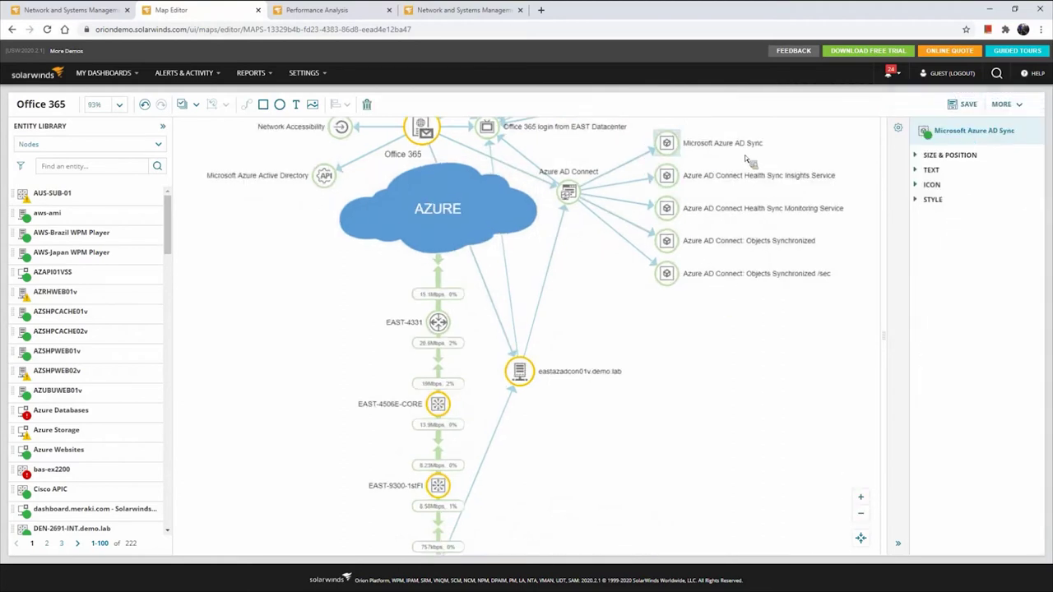
Step: Select the five Azure AD Connect component icons, try a width of 150 px, and set it back to 50 px
left_click(735, 325)
left_click_drag(686, 286, 650, 131)
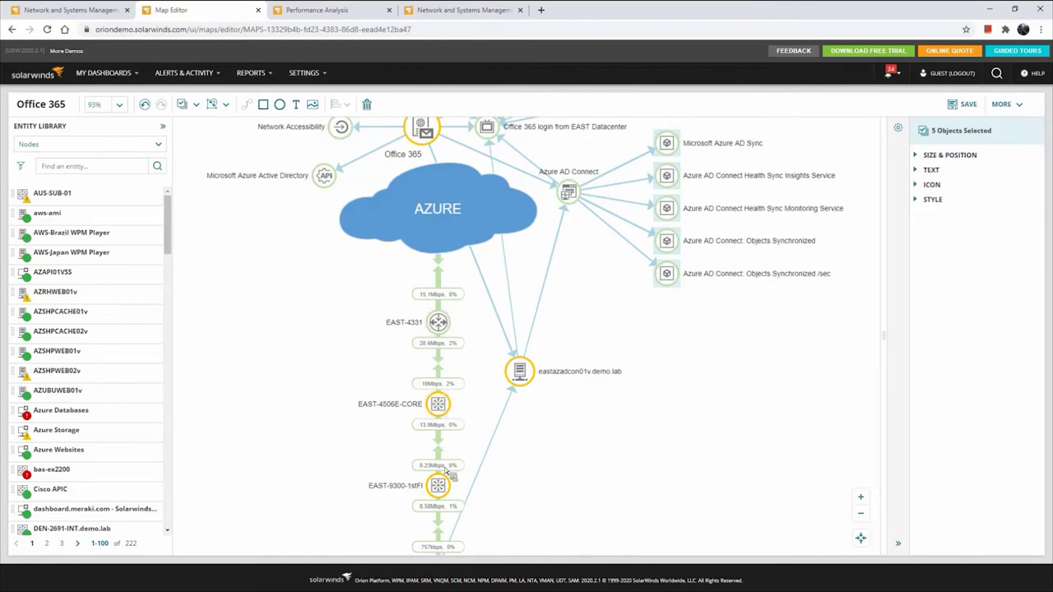
left_click(918, 156)
double_click(938, 185)
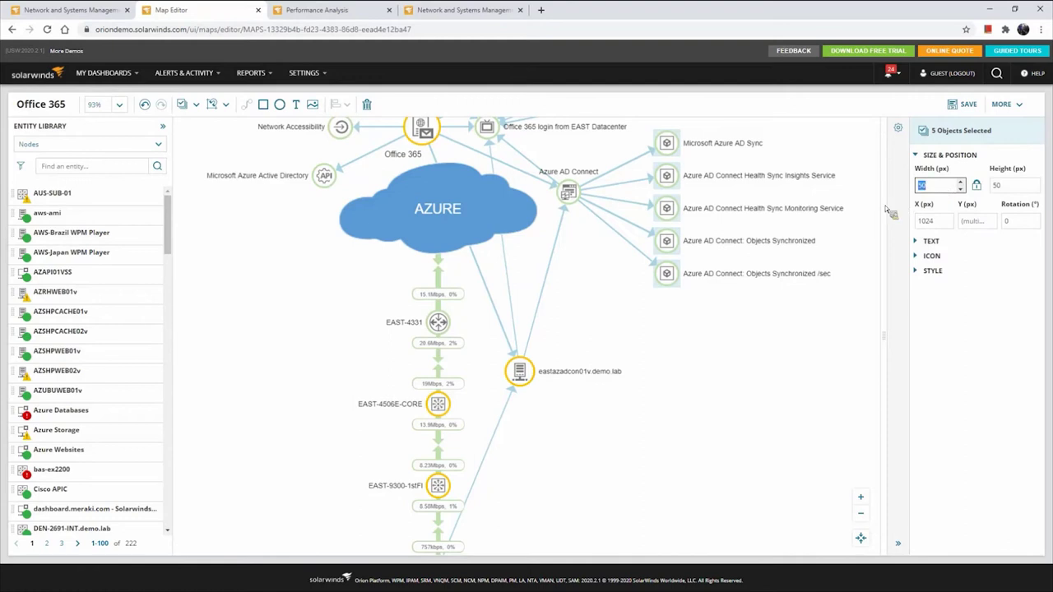
type("150")
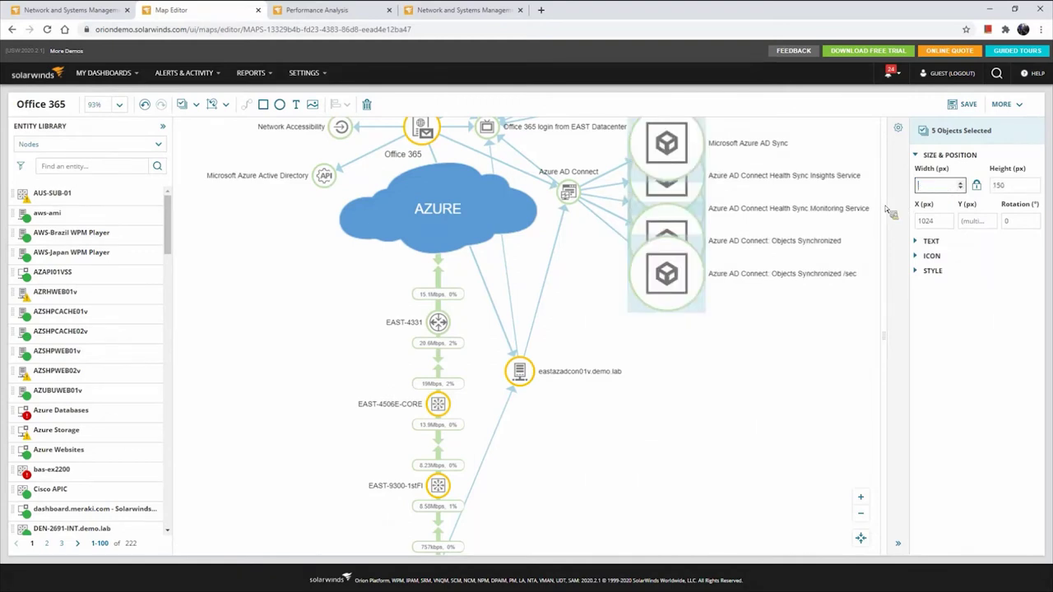
type("50")
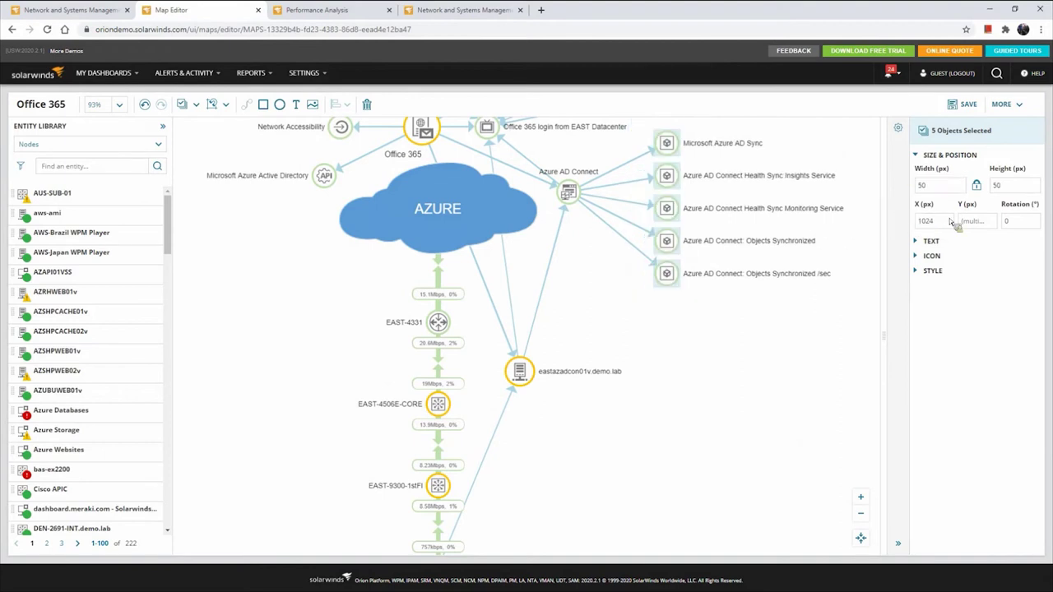
Step: Search the insertable label text properties for cpu, select and clear the Status property, and cancel the insertion
left_click(928, 241)
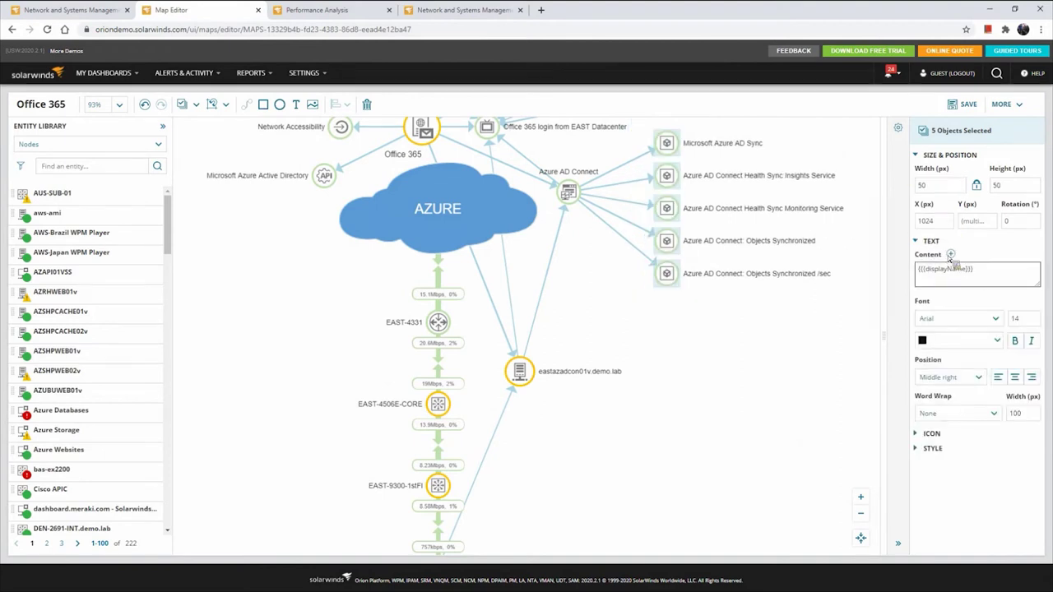
left_click(951, 255)
left_click(597, 145)
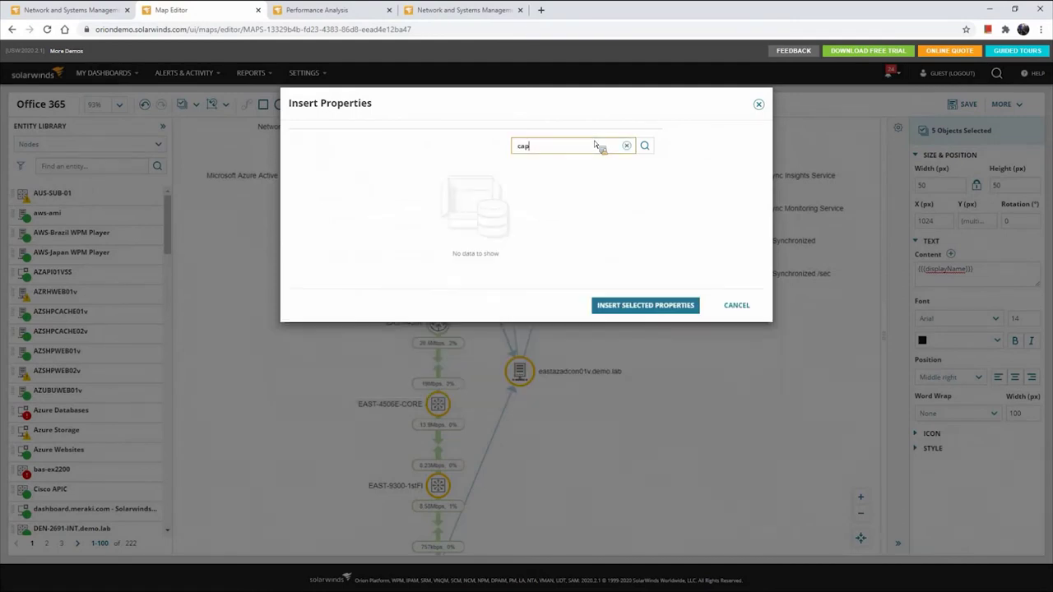
key("BackSpace")
key("BackSpace")
key("BackSpace")
type("cpu")
left_click(626, 146)
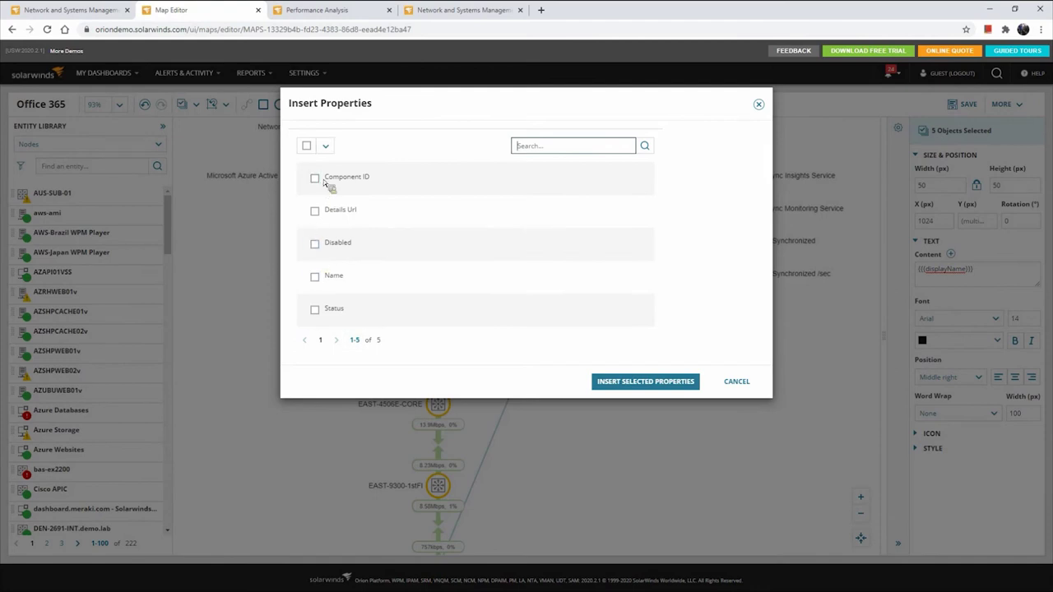
left_click(315, 309)
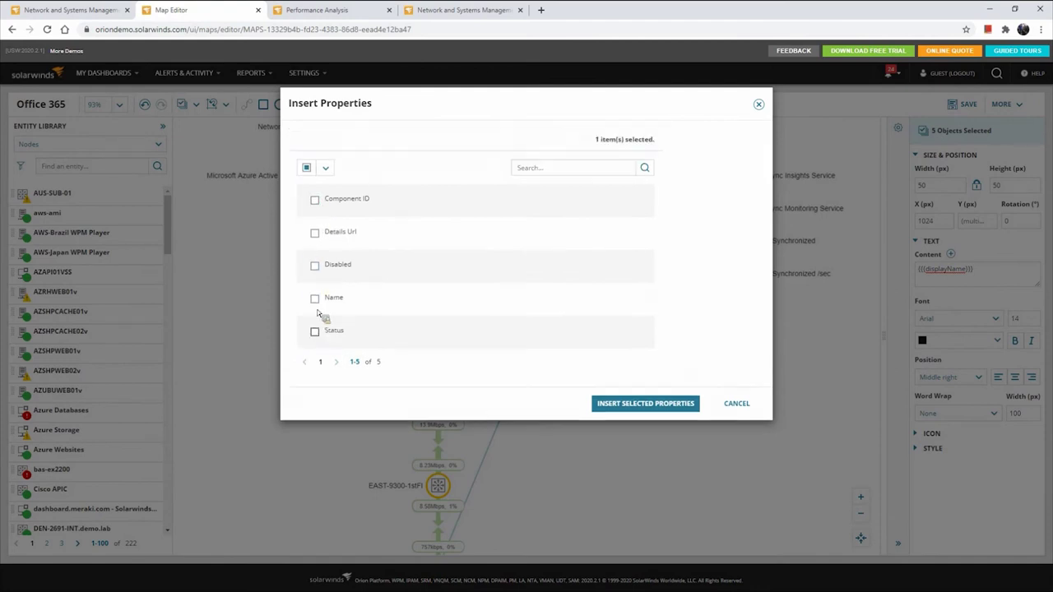
left_click(314, 332)
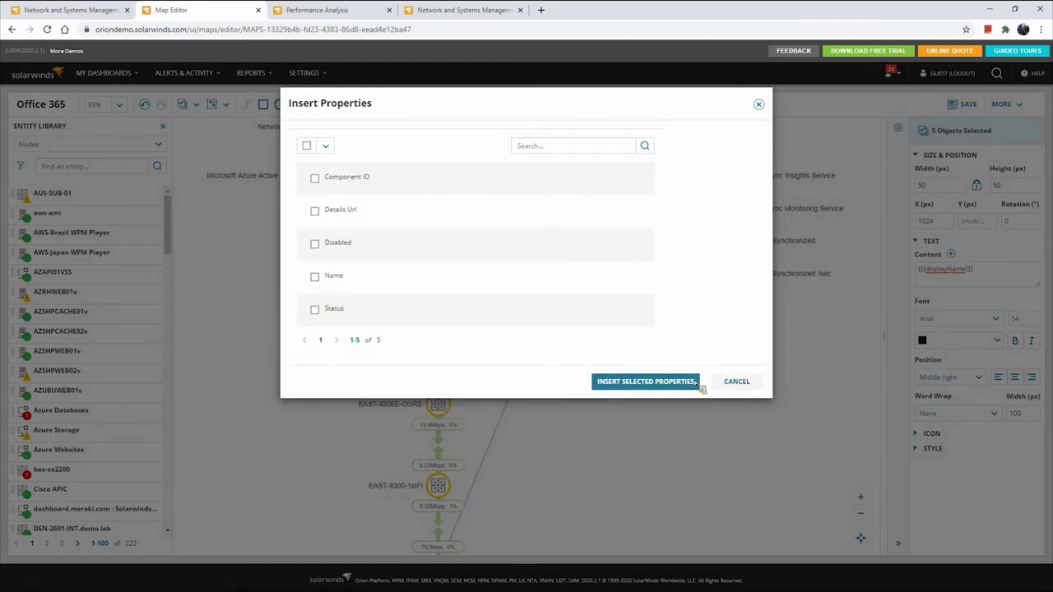
left_click(738, 382)
Step: Add a second line reading "name" to the five components' label text and expand their style settings
left_click(999, 280)
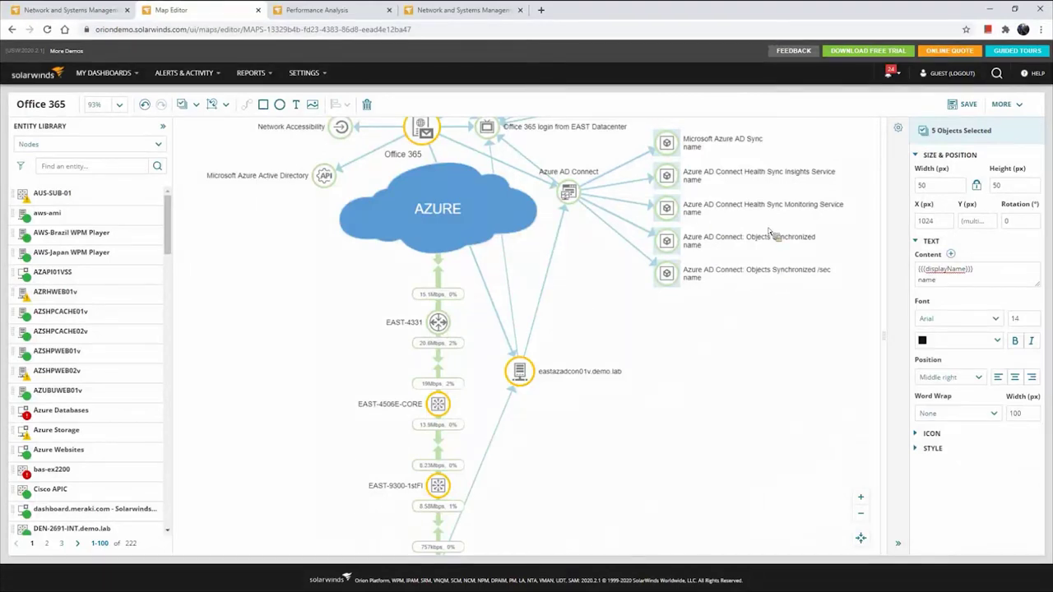
left_click(918, 450)
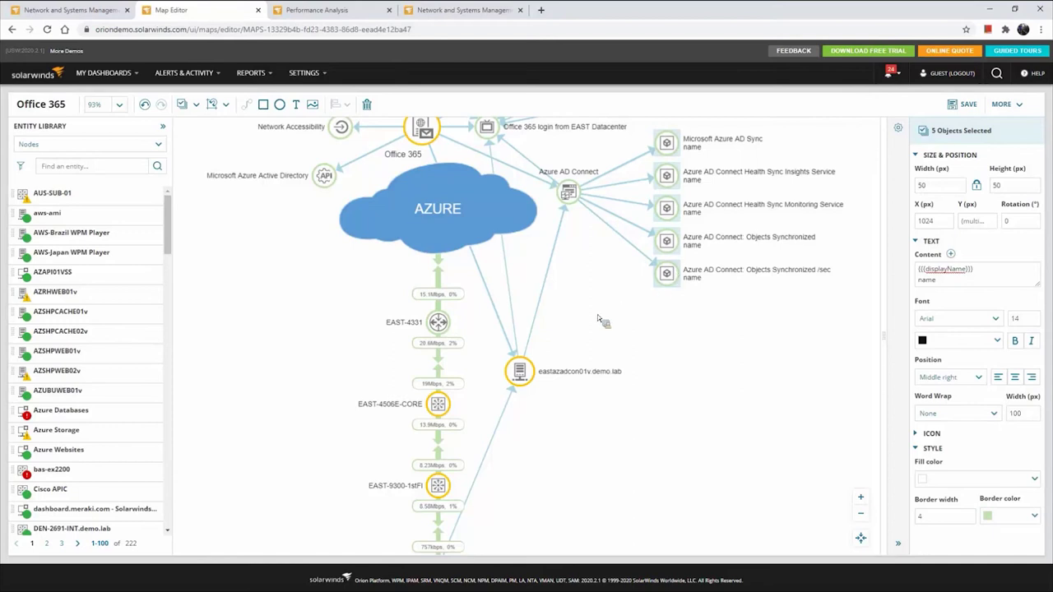
Step: Switch the five selected components from a specified icon to icons based on status
left_click(932, 433)
left_click(969, 373)
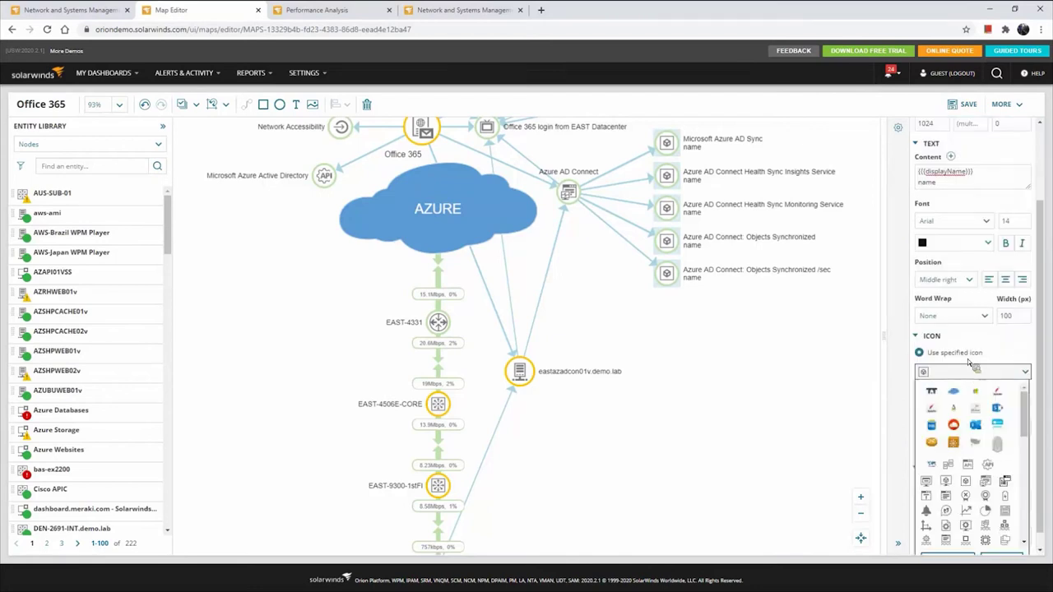
left_click(964, 371)
left_click(949, 396)
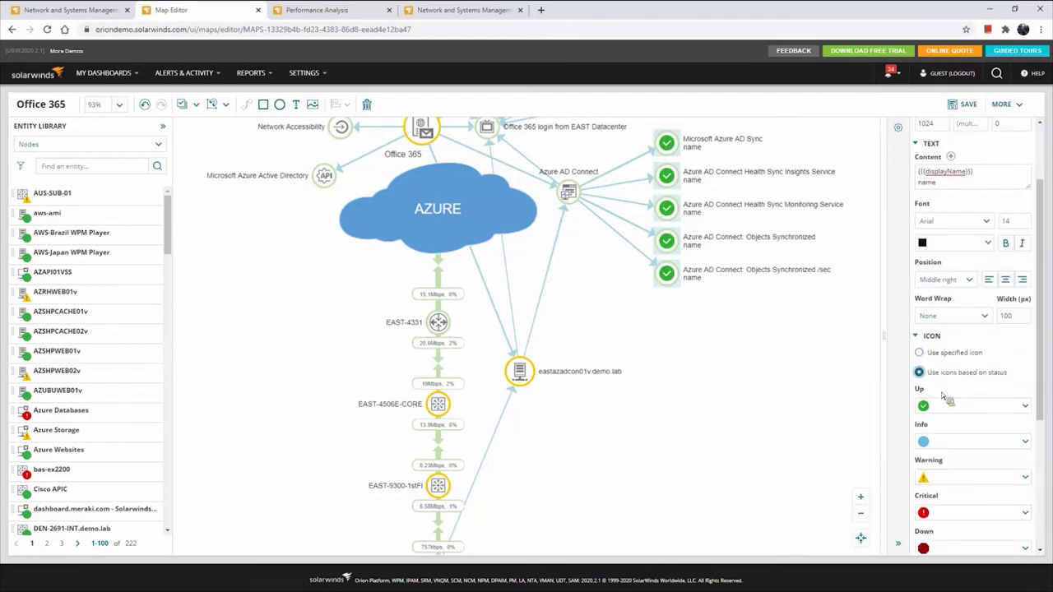
left_click_drag(1040, 347, 1040, 407)
left_click(948, 249)
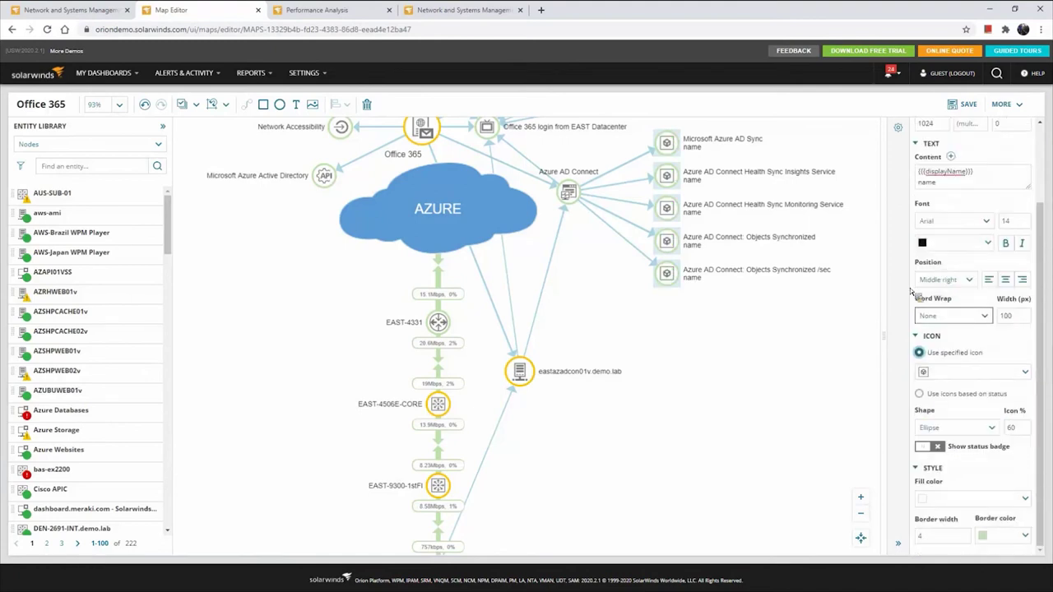
left_click(928, 398)
scroll(1041, 401, "down", 2)
Step: Browse for a custom image for the Up status icon and cancel the file selection
left_click(1020, 278)
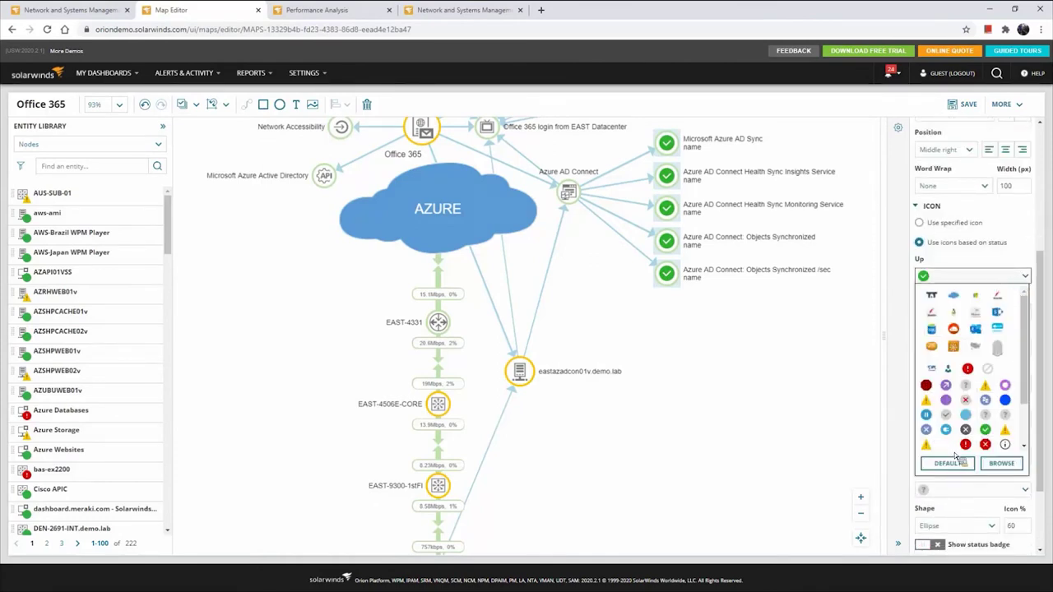
left_click(1003, 463)
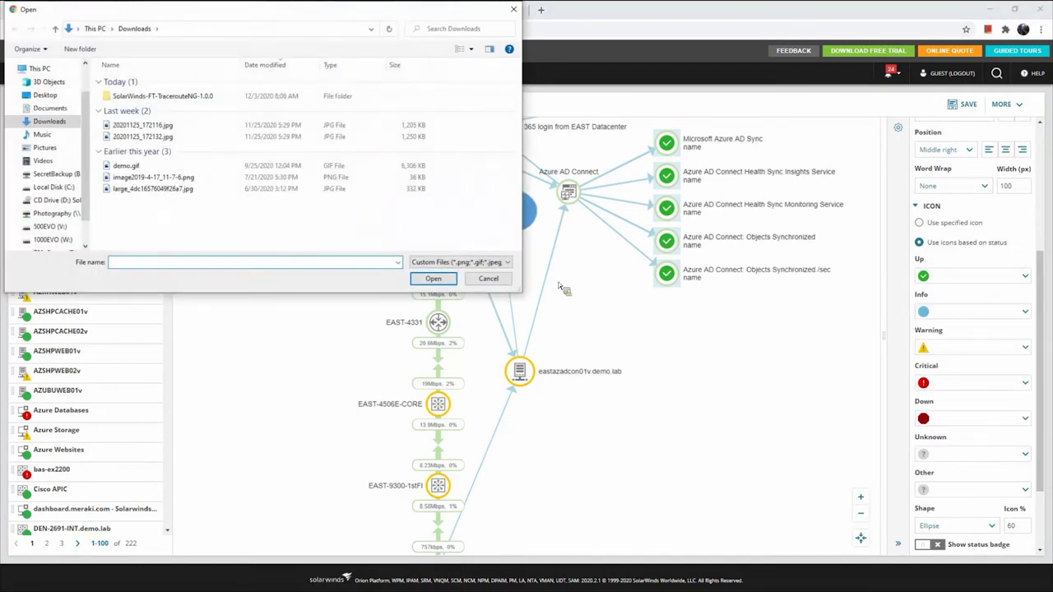
left_click(487, 279)
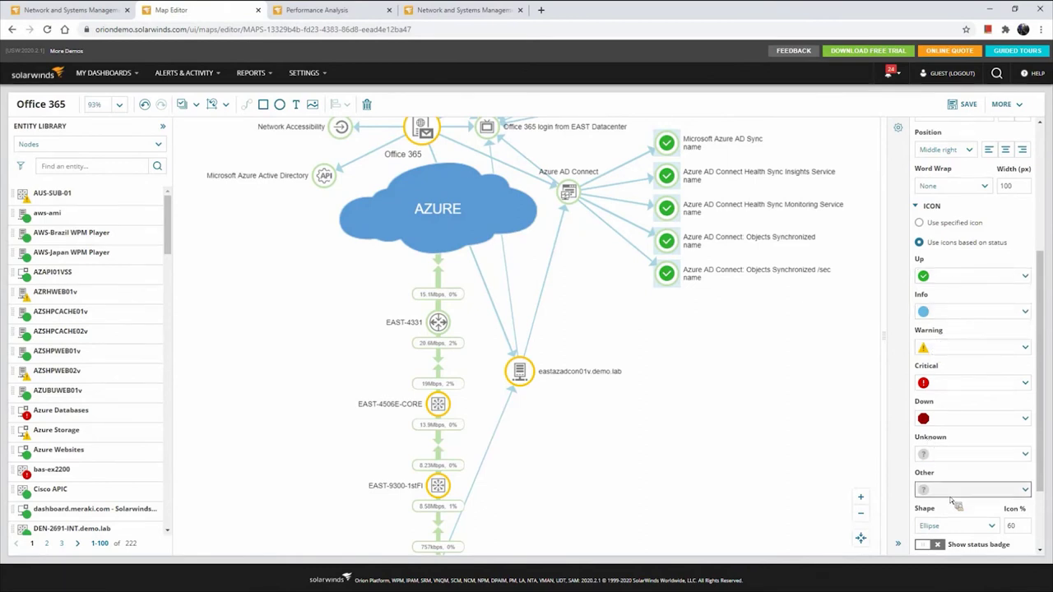
Step: Set the selected components' icon shape to Hexagon and their icon size to 70%
left_click(955, 525)
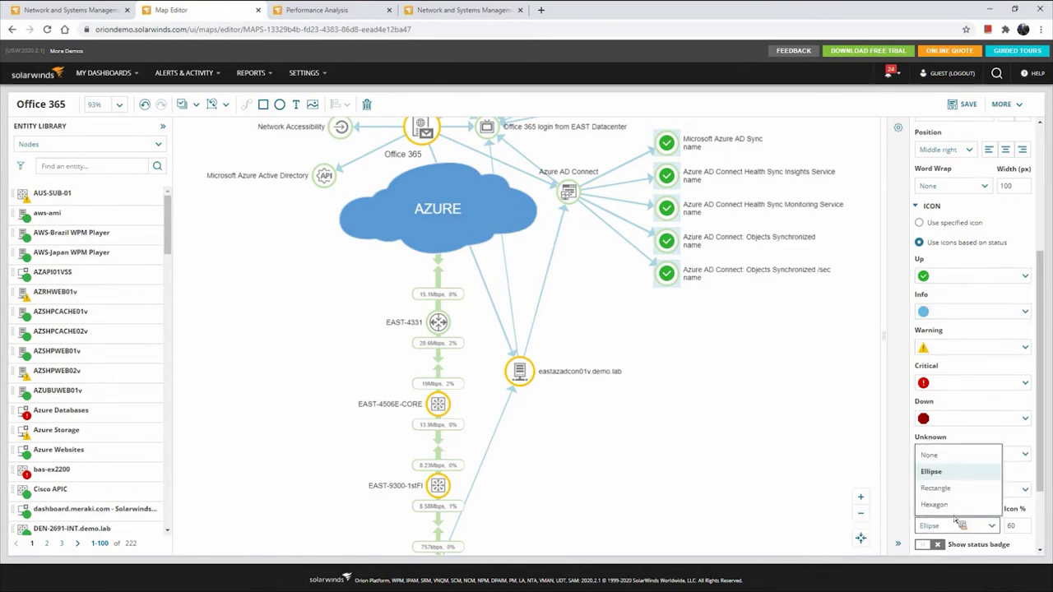
left_click(946, 505)
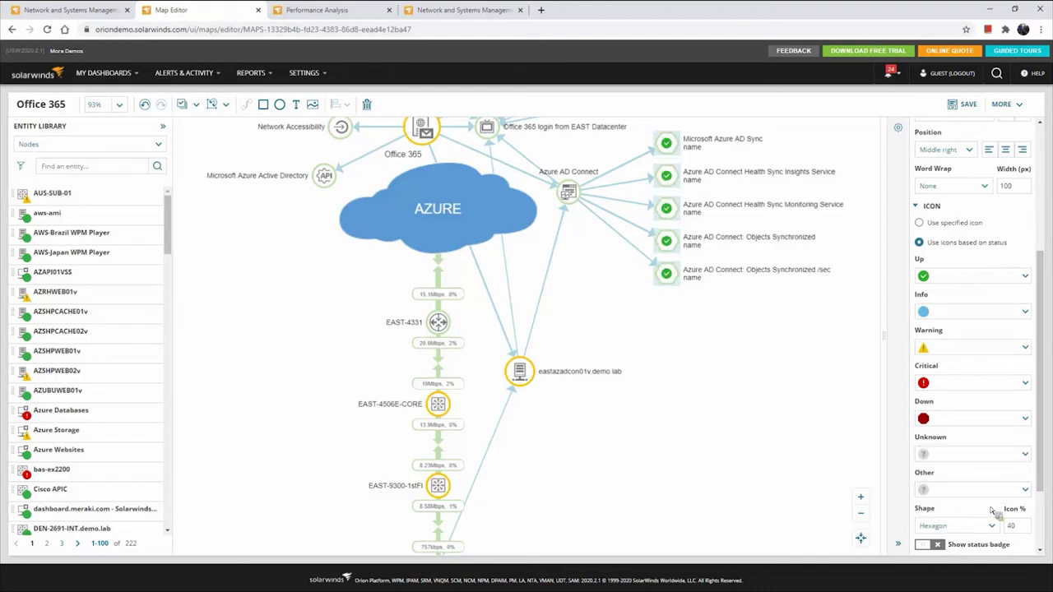
double_click(1022, 527)
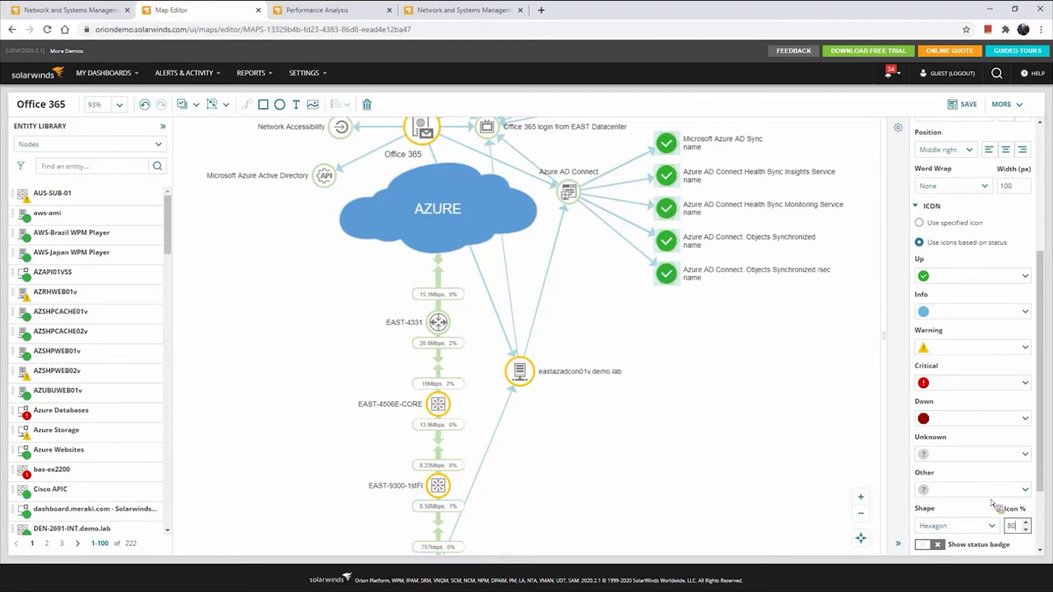
type("70")
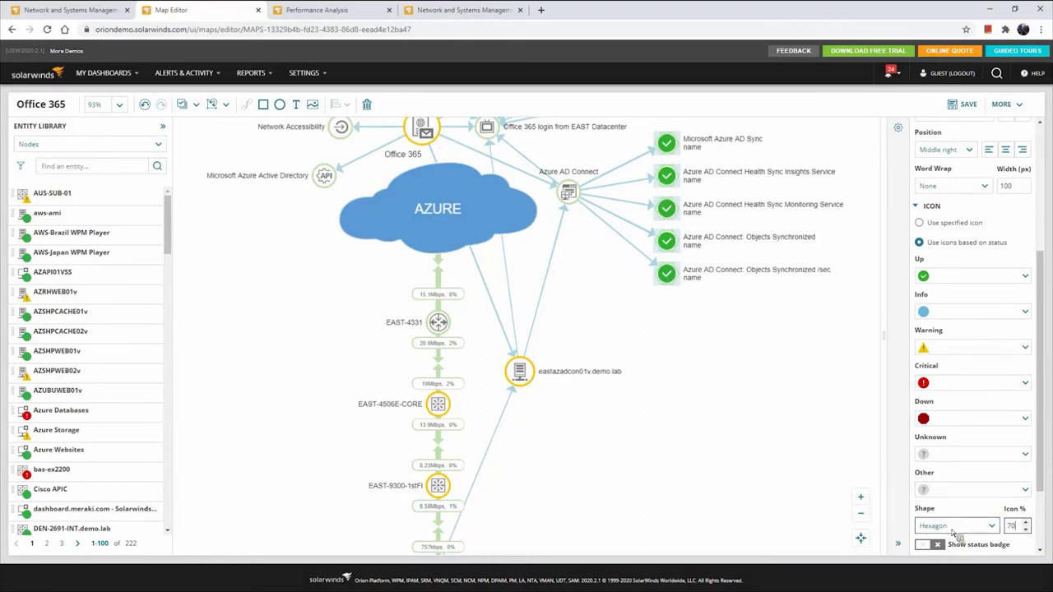
Step: Deselect the components, try a green background color on the map, and reset the color to none
left_click(658, 396)
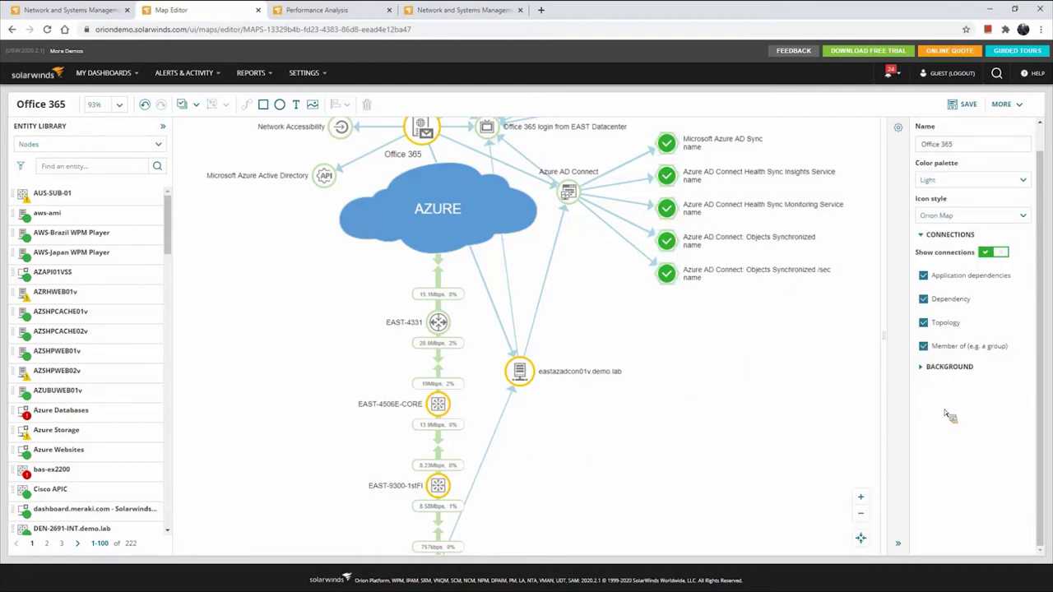
left_click(949, 366)
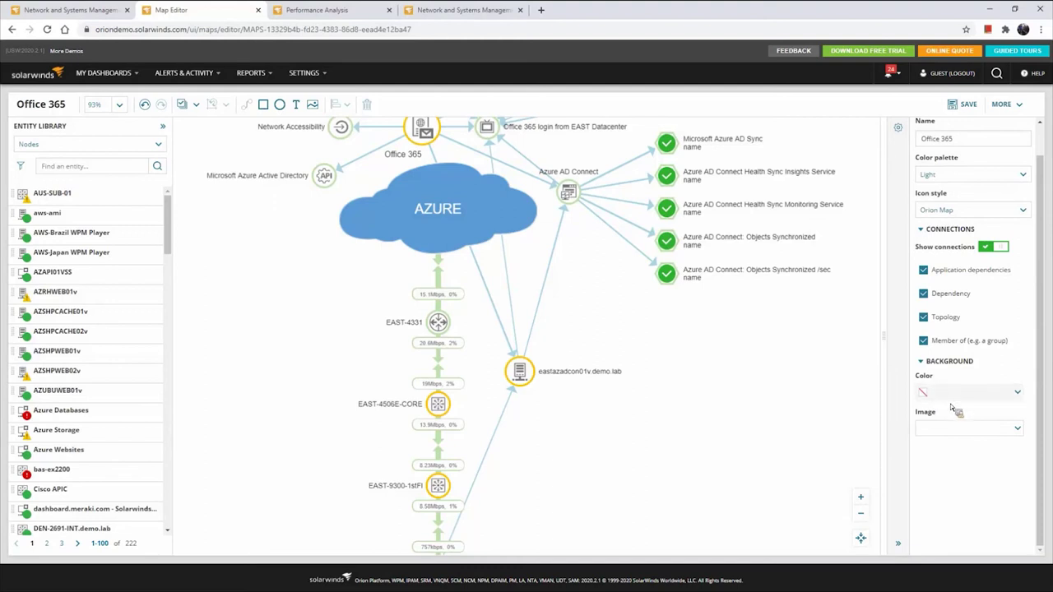
left_click(954, 395)
left_click(971, 457)
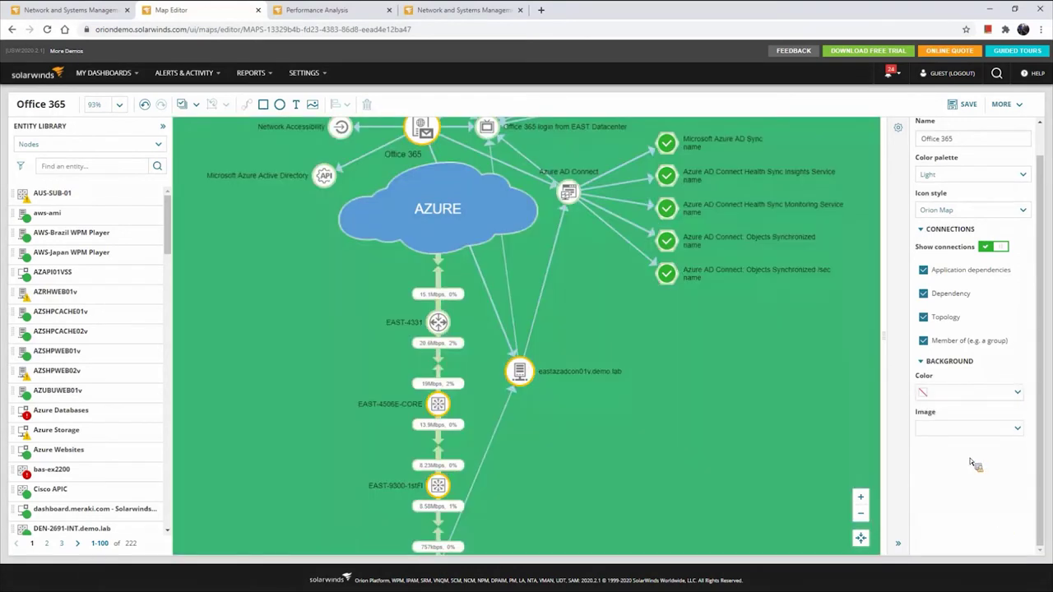
left_click(973, 397)
left_click(944, 498)
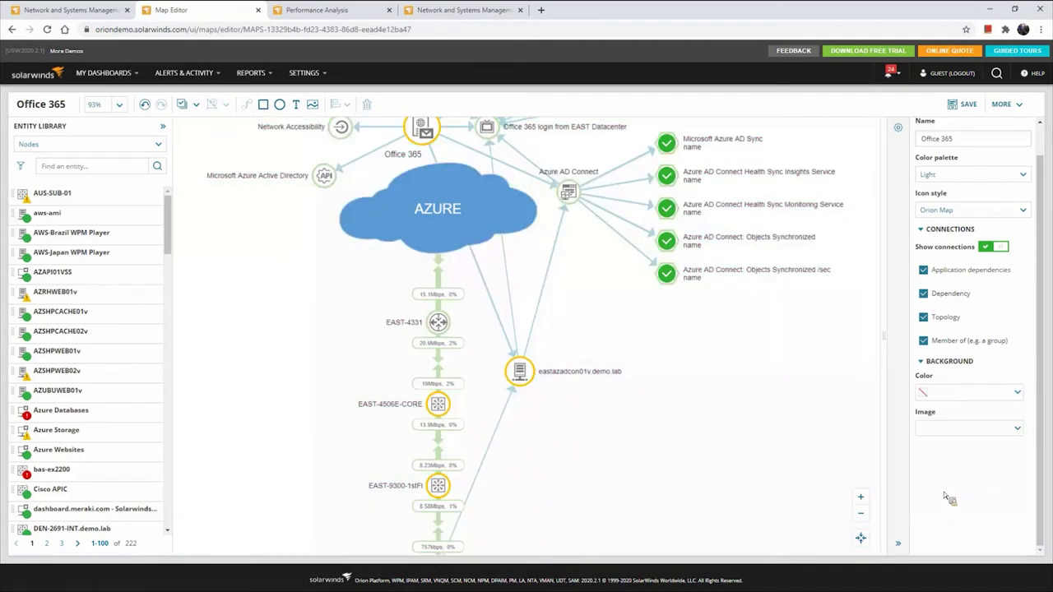
Step: Set the map's background image to a blue cloud, and check the custom image file selection without choosing a file
left_click(969, 428)
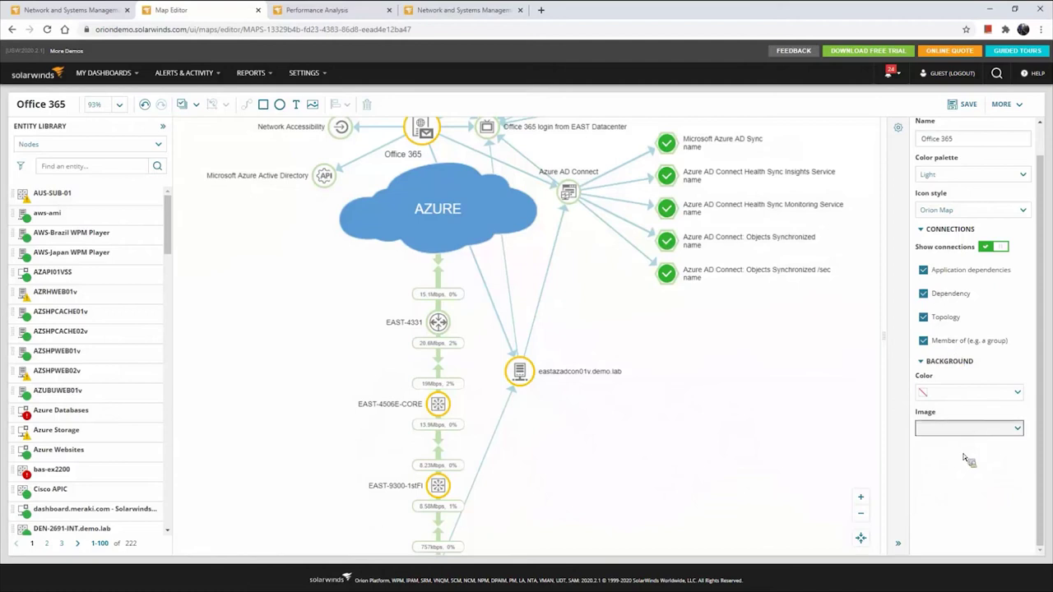
left_click(997, 259)
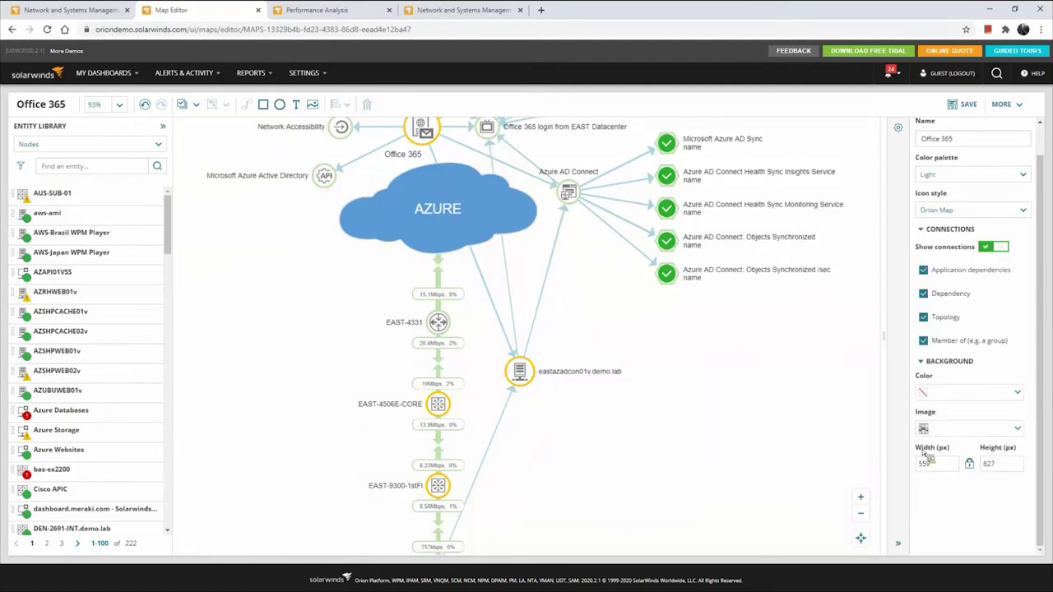
left_click(952, 430)
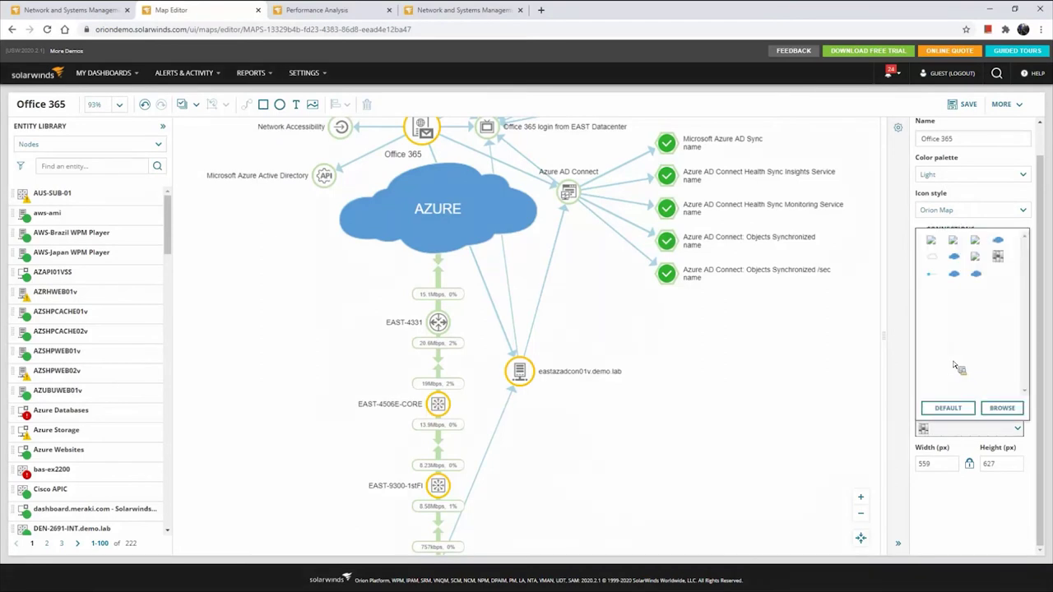
left_click(953, 256)
left_click(983, 429)
left_click(1000, 408)
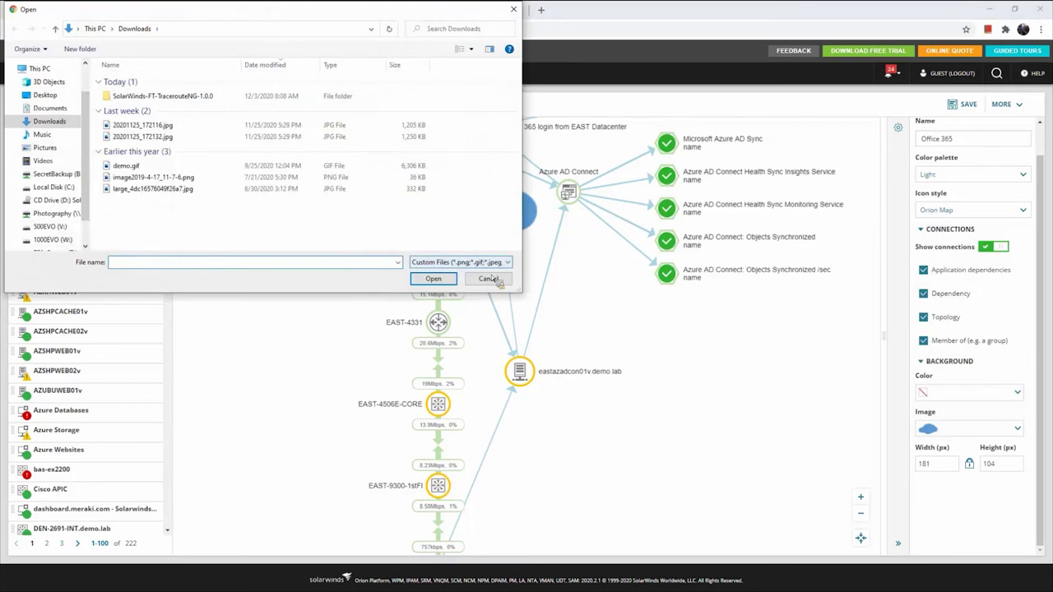
left_click(489, 279)
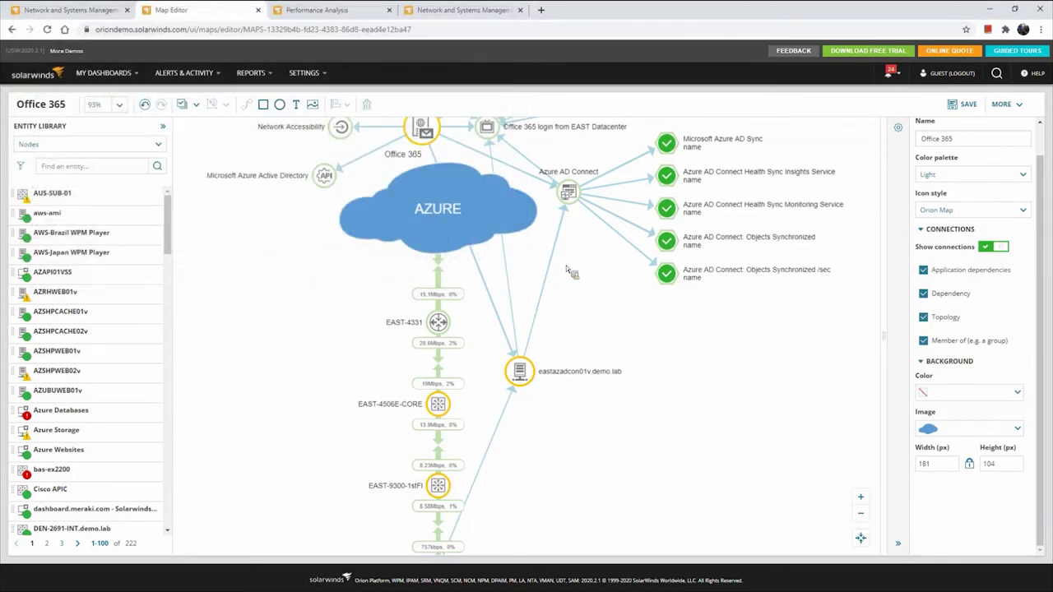
Step: From the Office 365 Summary page, open application details in new browser tabs, including Microsoft Office 365 Teams and Exchange Mobile Device Statistics
left_click(97, 11)
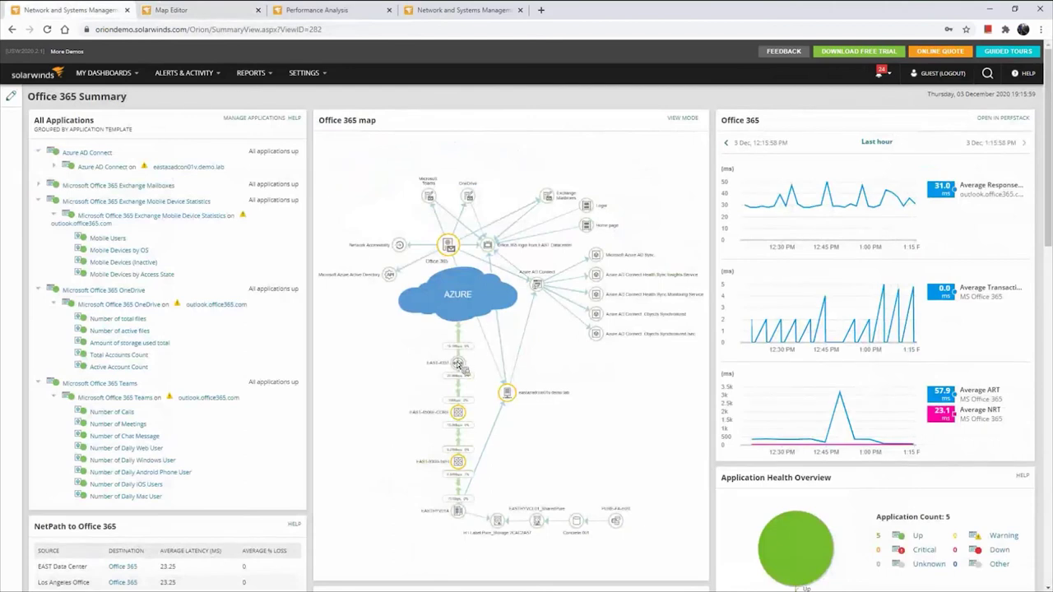
scroll(274, 335, "down", 5)
left_click(122, 235, "ctrl")
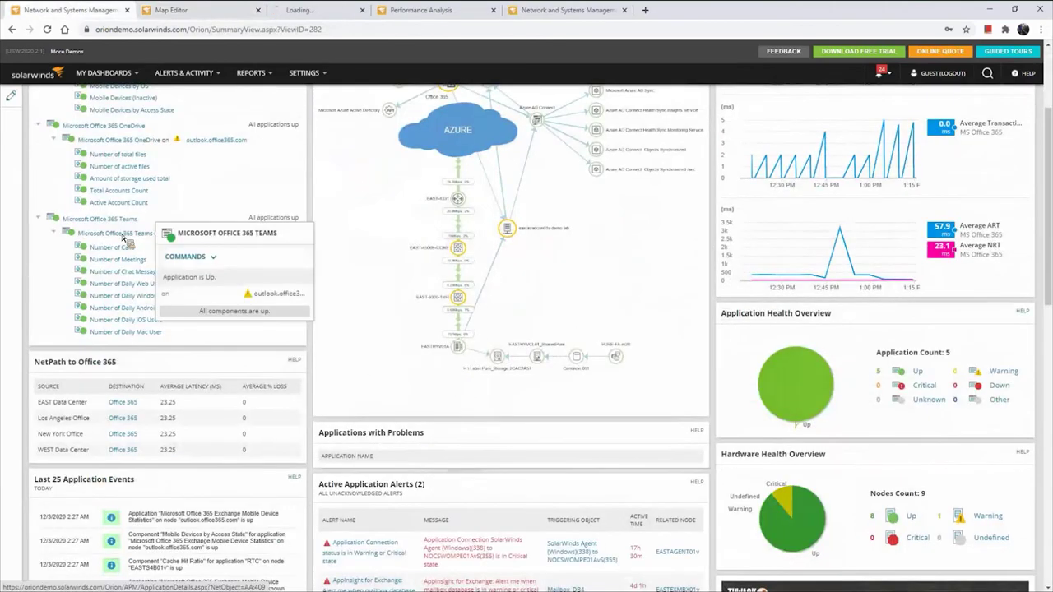
scroll(129, 238, "up", 2)
left_click(125, 163, "ctrl")
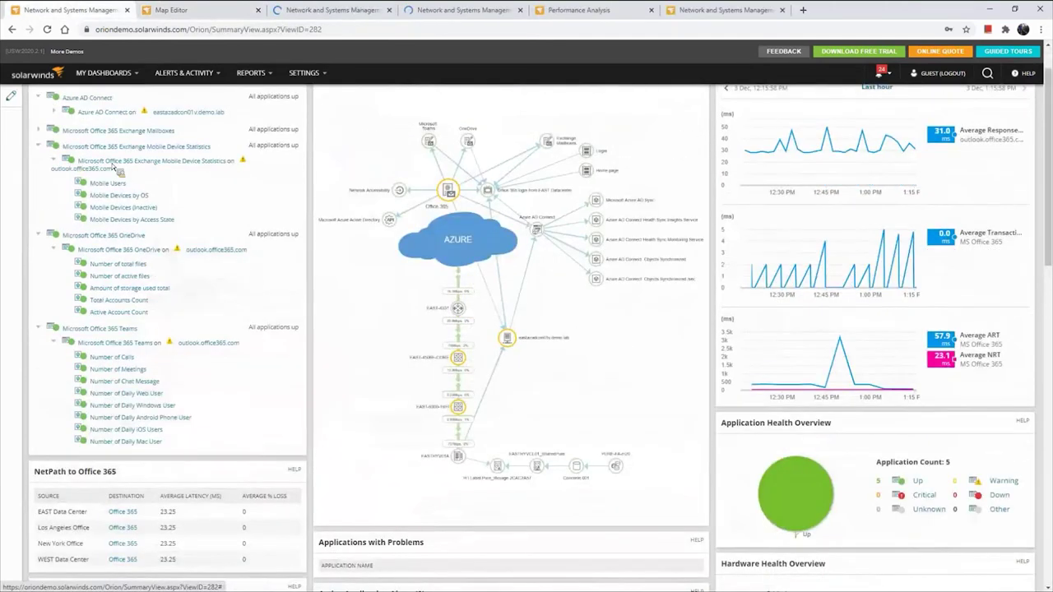
right_click(128, 165)
left_click(144, 170)
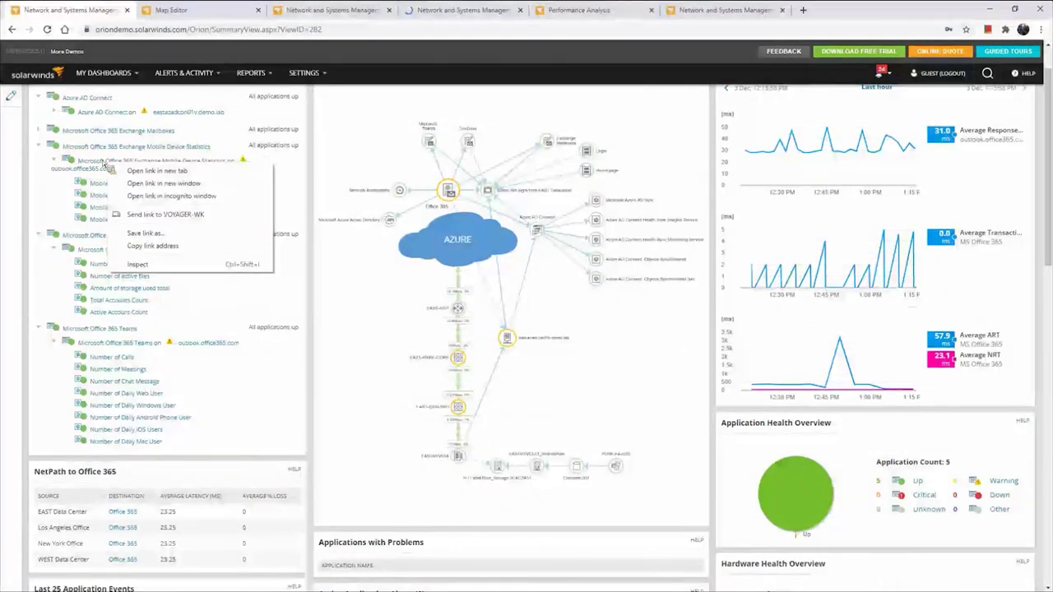
scroll(101, 180, "up", 1)
right_click(101, 202)
left_click(103, 204)
left_click(141, 176)
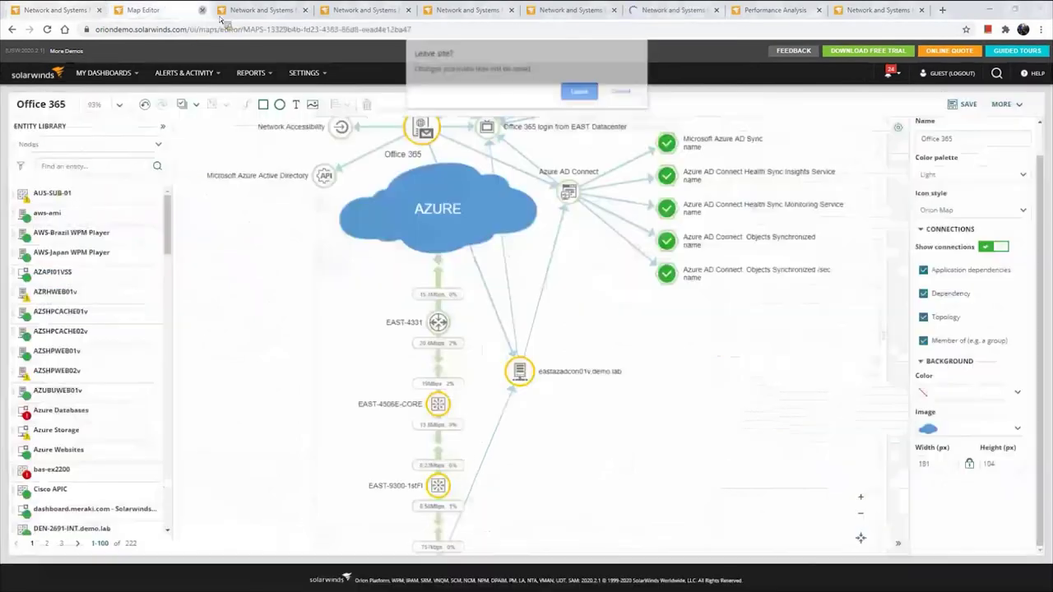
Step: Leave the map editor without saving and examine the Microsoft Office 365 Teams component types, statistics and messages
left_click(576, 93)
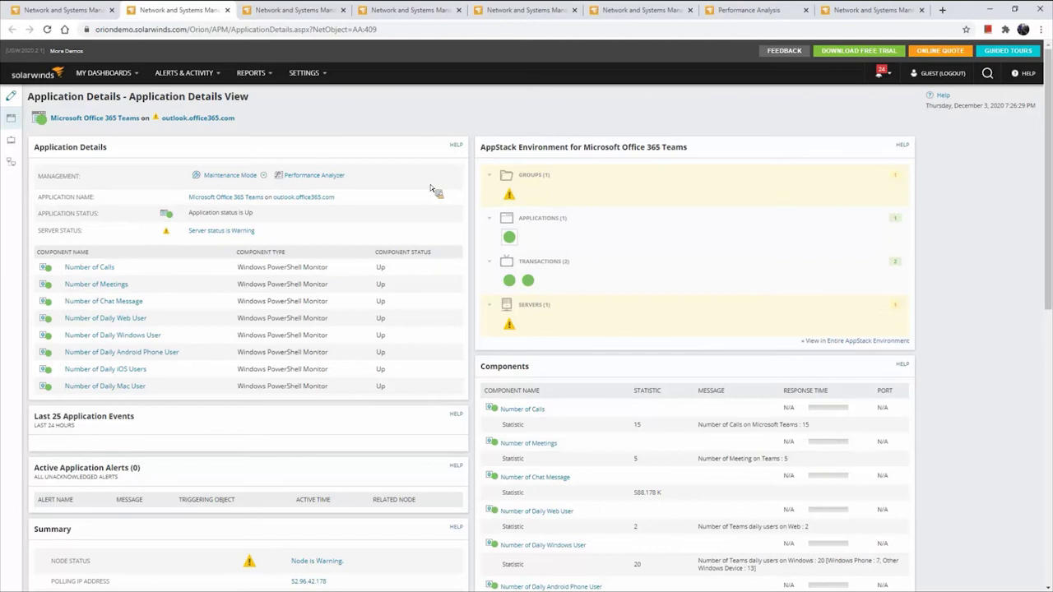
left_click_drag(339, 267, 240, 270)
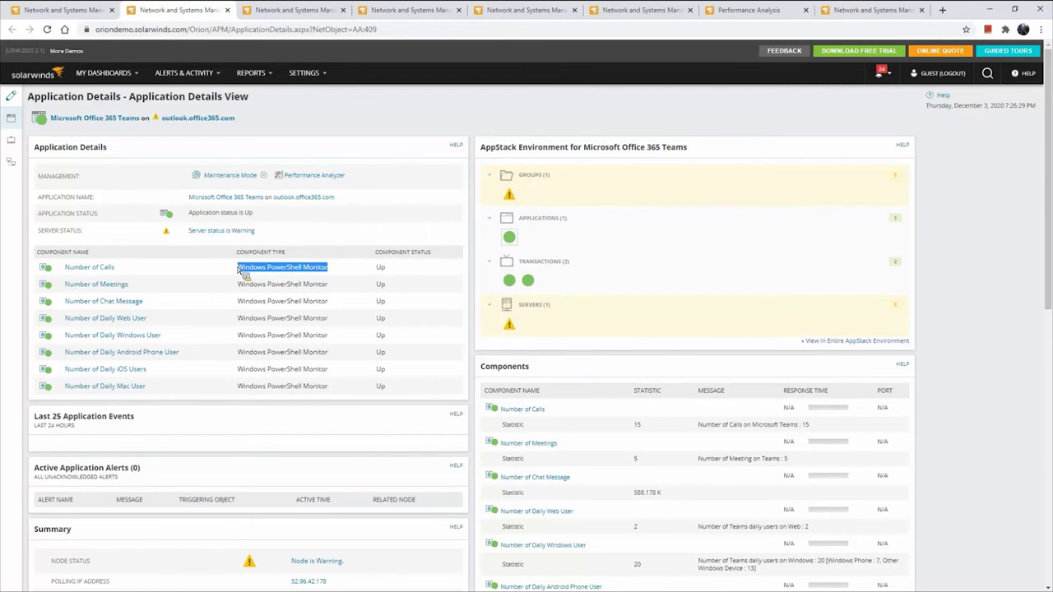
scroll(232, 321, "down", 1)
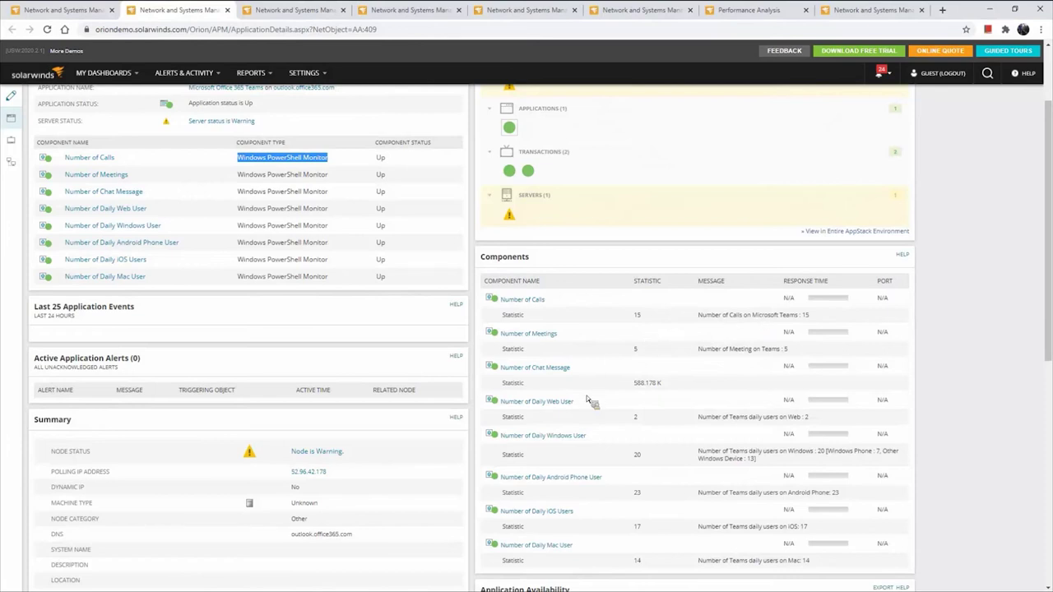
double_click(641, 388)
left_click(641, 430)
scroll(641, 430, "down", 2)
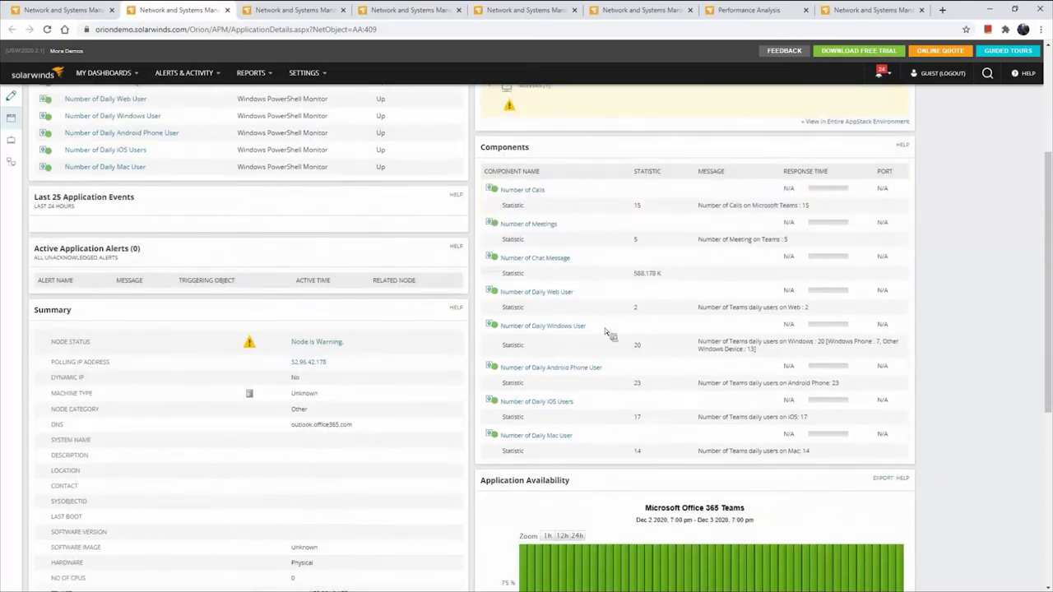
mouse_move(548, 258)
left_click_drag(699, 340, 832, 357)
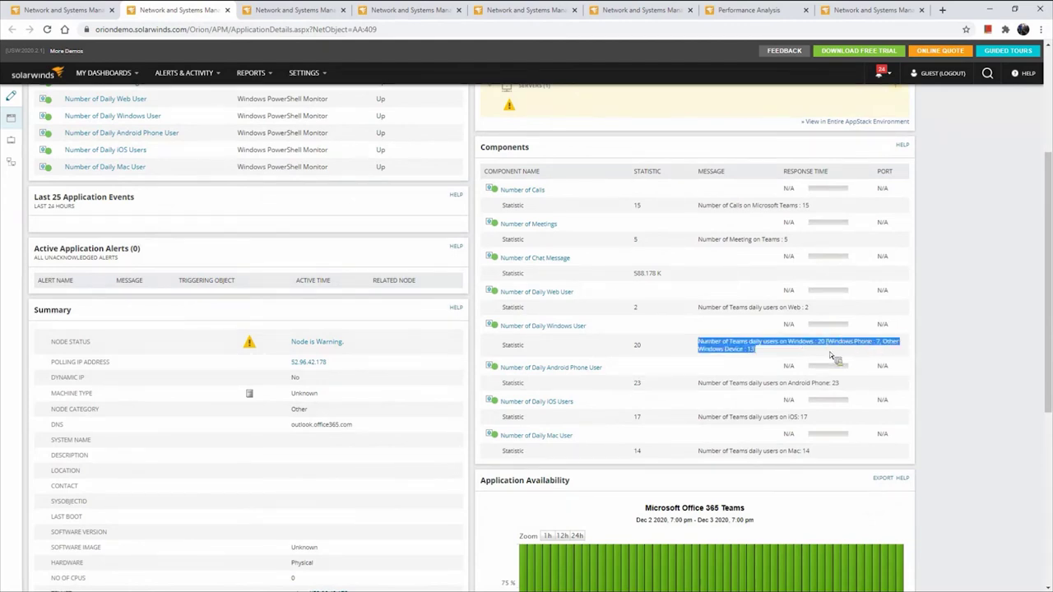
double_click(647, 350)
left_click_drag(771, 353, 698, 344)
Step: Open the Number of Calls component of Microsoft Office 365 Teams and read its user description in the component settings
left_click(522, 198)
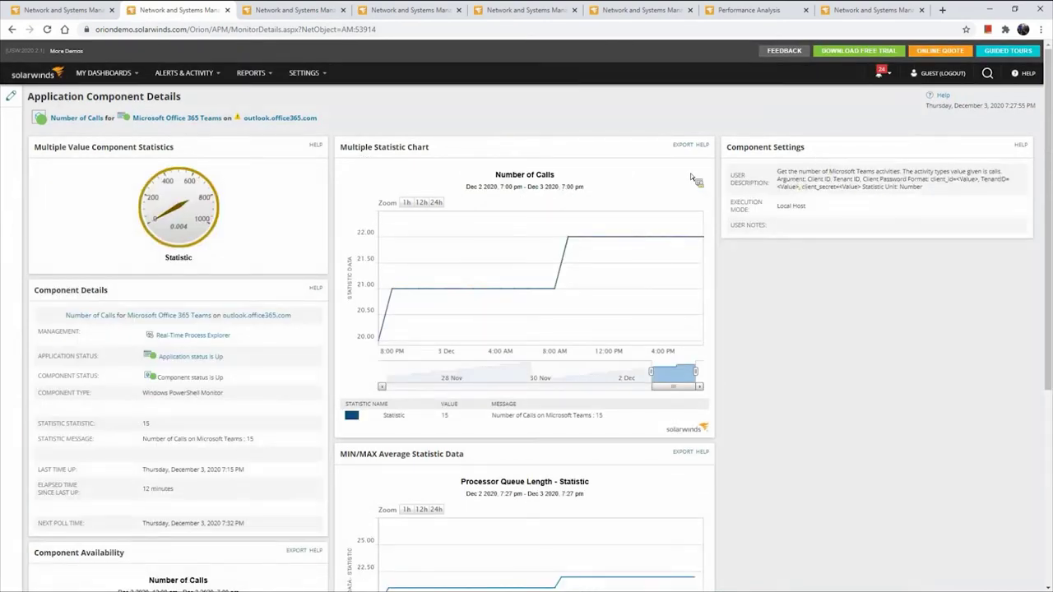
left_click_drag(794, 175, 933, 191)
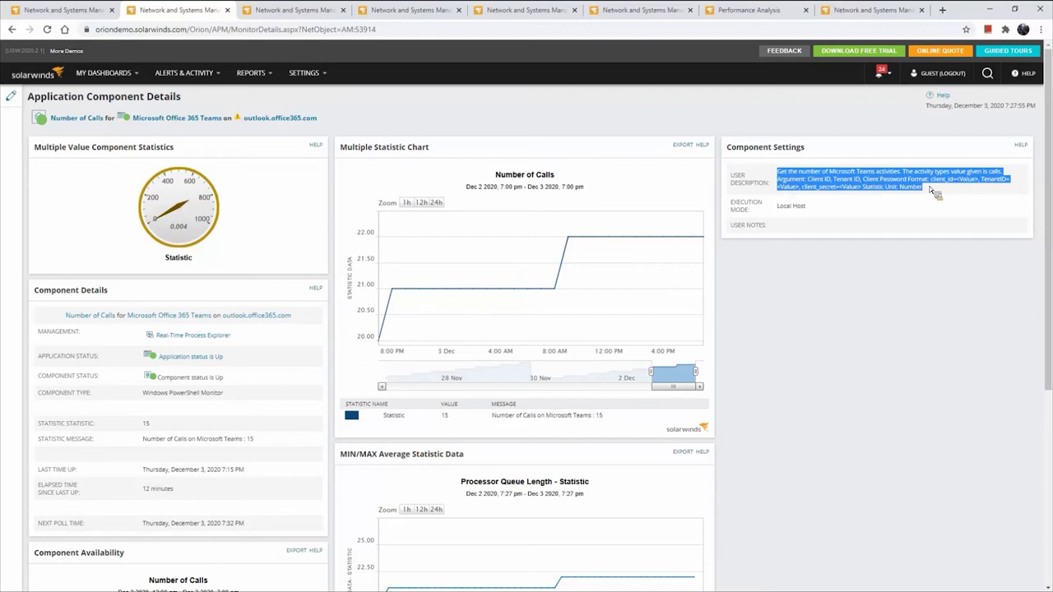
left_click(783, 176)
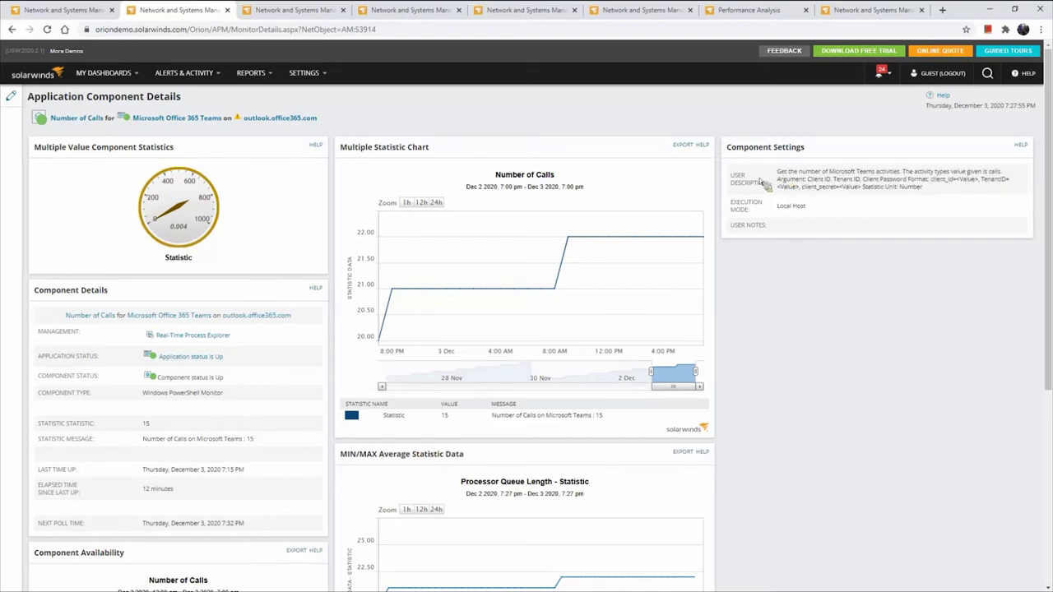
Step: Extend the Number of Calls statistic chart's time range back to Nov 26 2020 and review the component's charts
scroll(737, 348, "down", 1)
scroll(738, 348, "down", 1)
left_click_drag(640, 318, 385, 322)
scroll(916, 420, "up", 1)
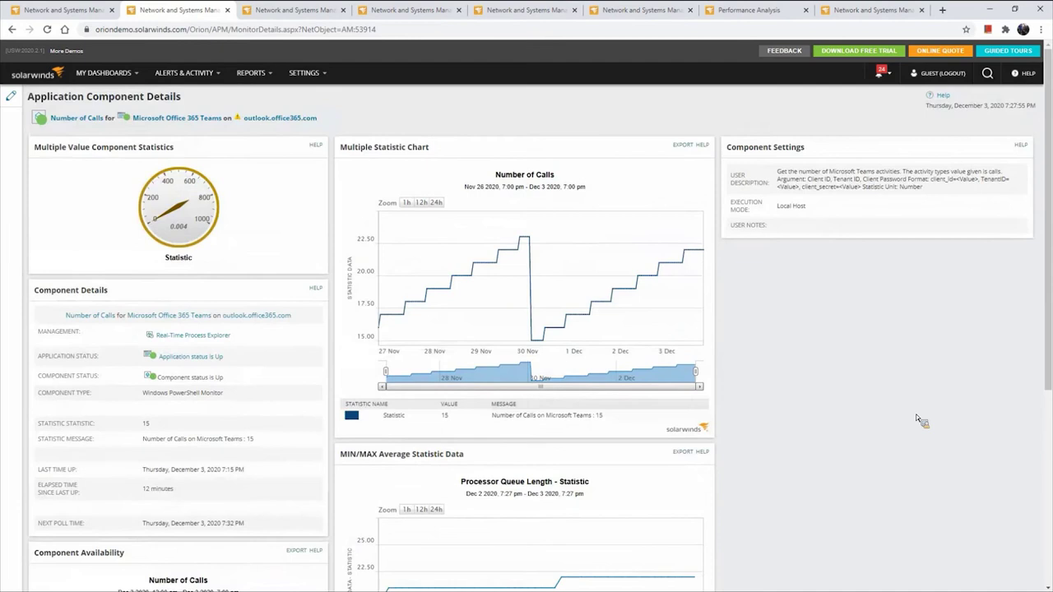
scroll(915, 414, "down", 2)
scroll(301, 308, "up", 2)
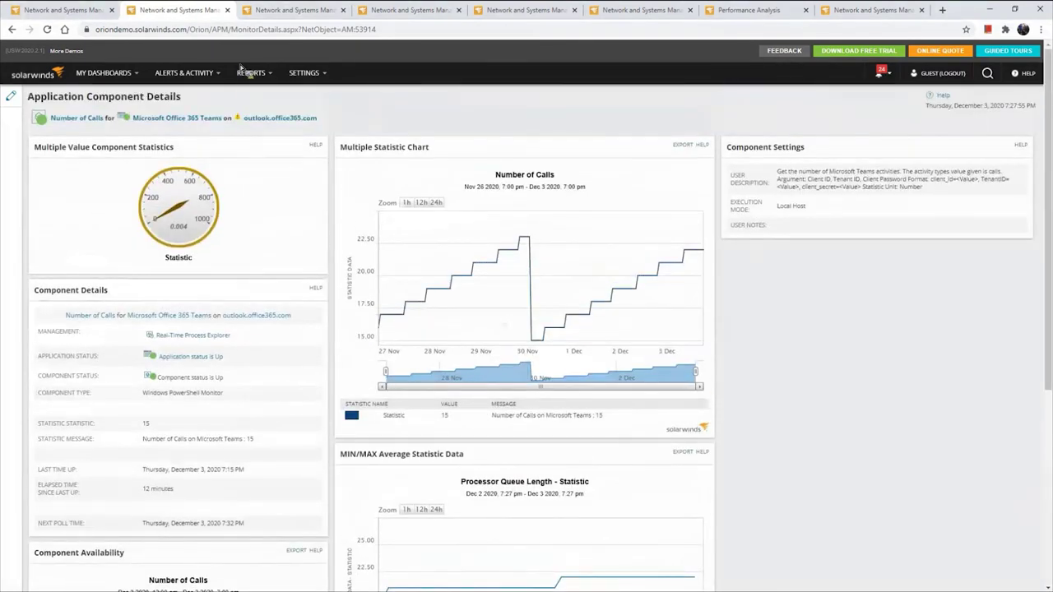
Step: View the Number of total files component of Microsoft Office 365 OneDrive and return to the OneDrive application details
left_click(297, 12)
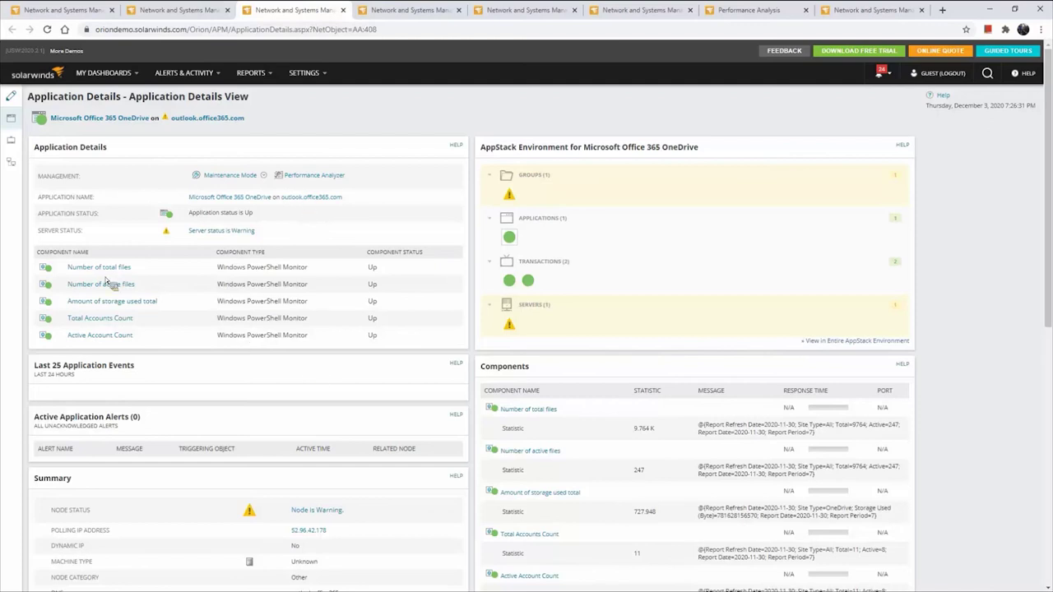
mouse_move(107, 276)
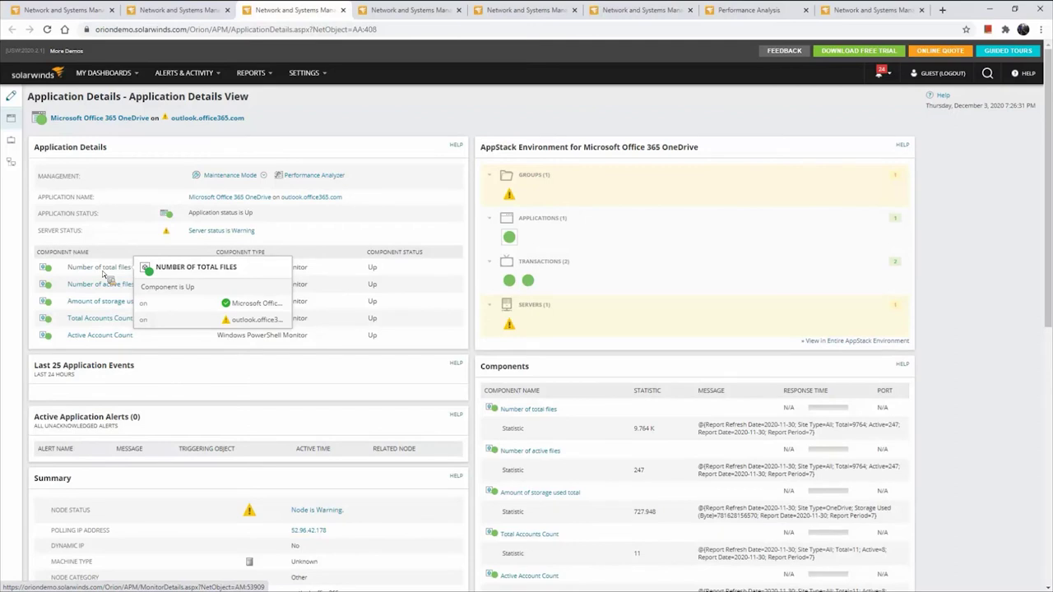
left_click(104, 274)
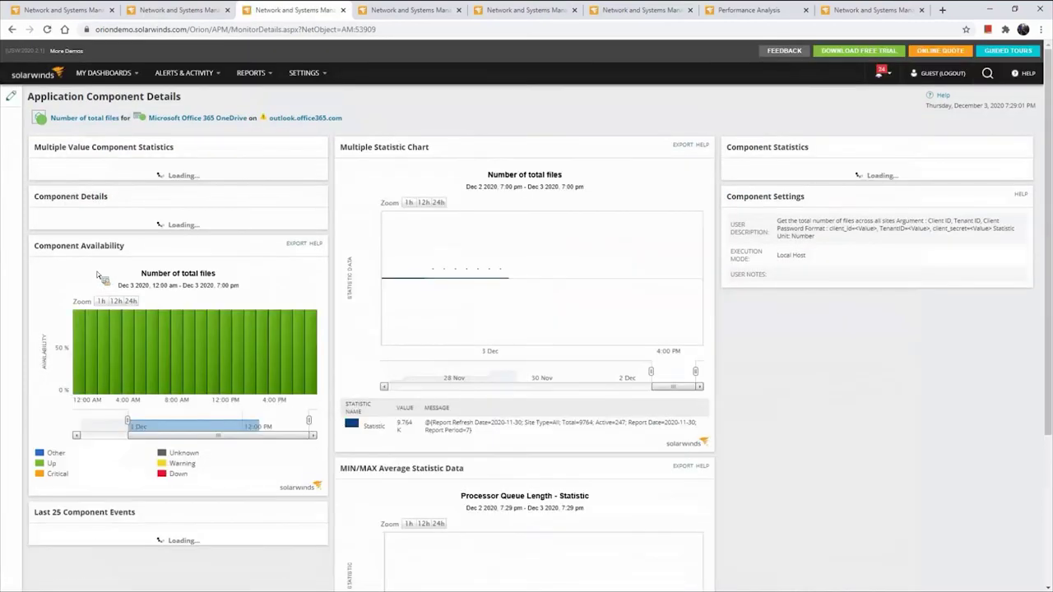
scroll(839, 360, "down", 2)
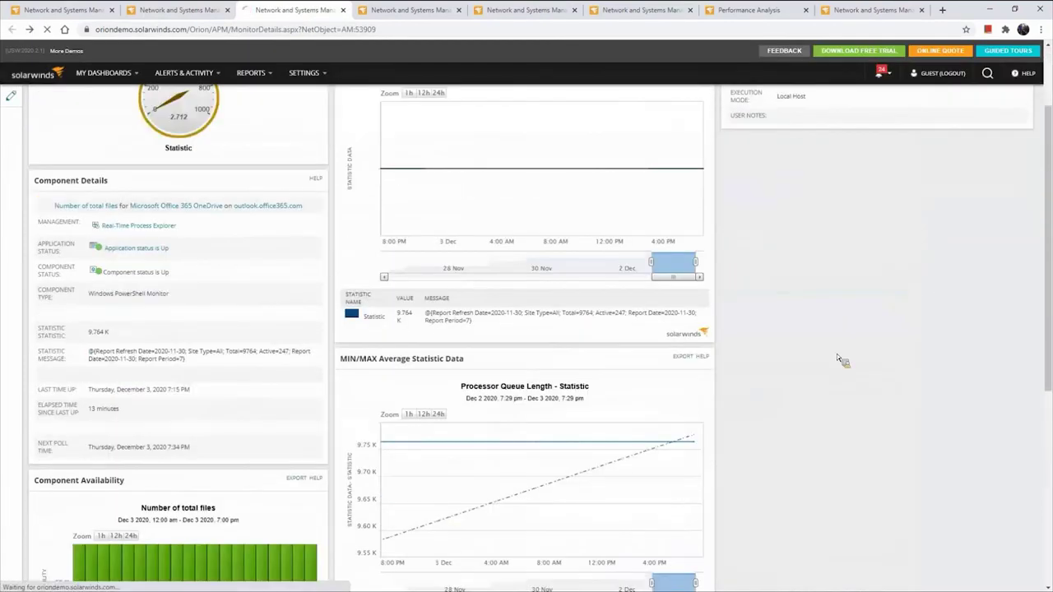
key("alt+Left")
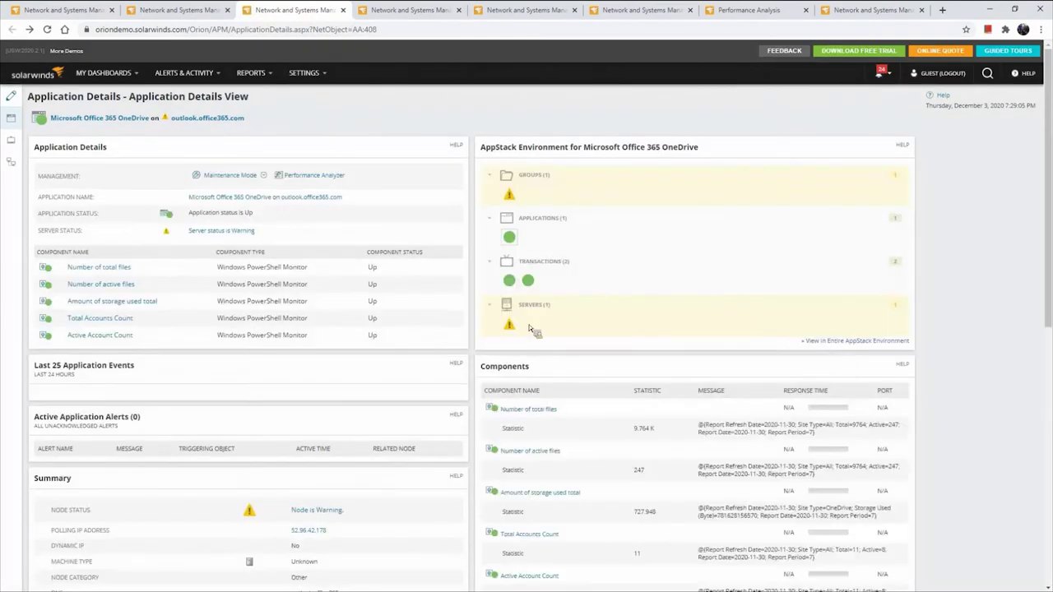
Step: Open the Office 365 group from the OneDrive AppStack to inspect its root cause, and check the Exchange Mobile Device Statistics component type
mouse_move(508, 329)
mouse_move(515, 201)
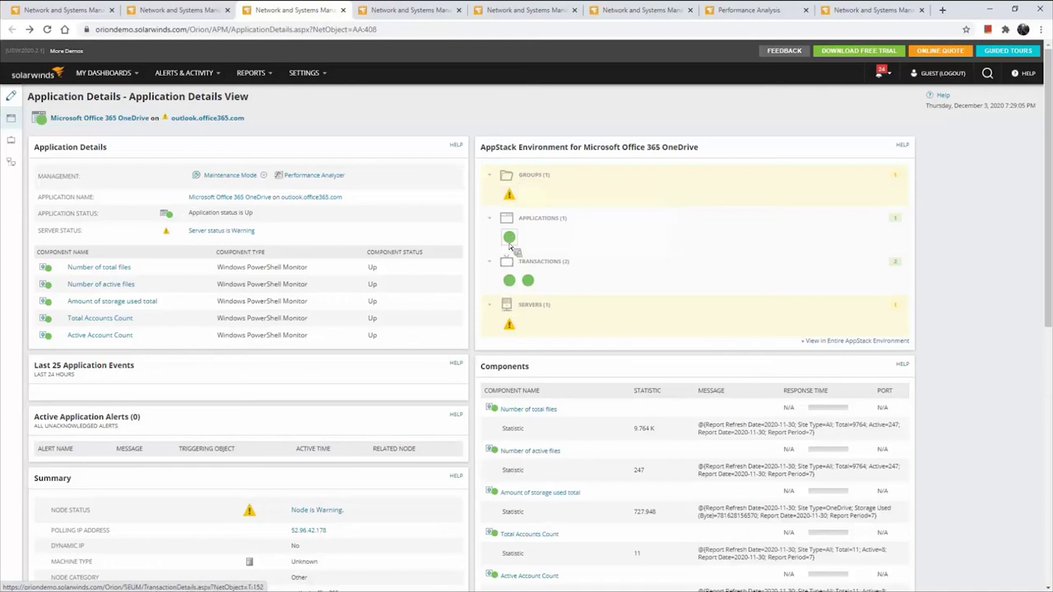
left_click(509, 196)
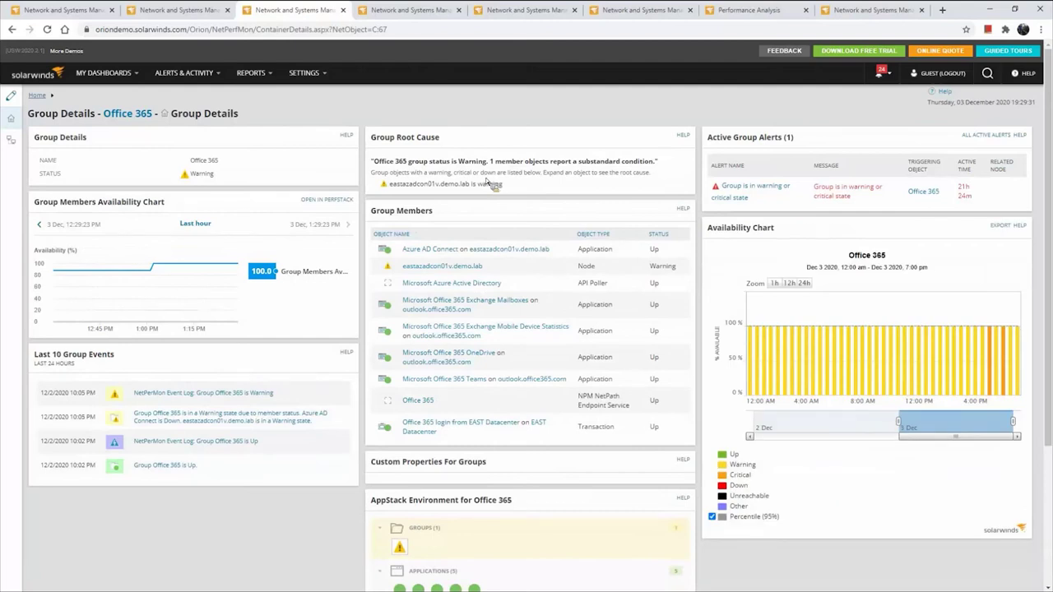
left_click(408, 187)
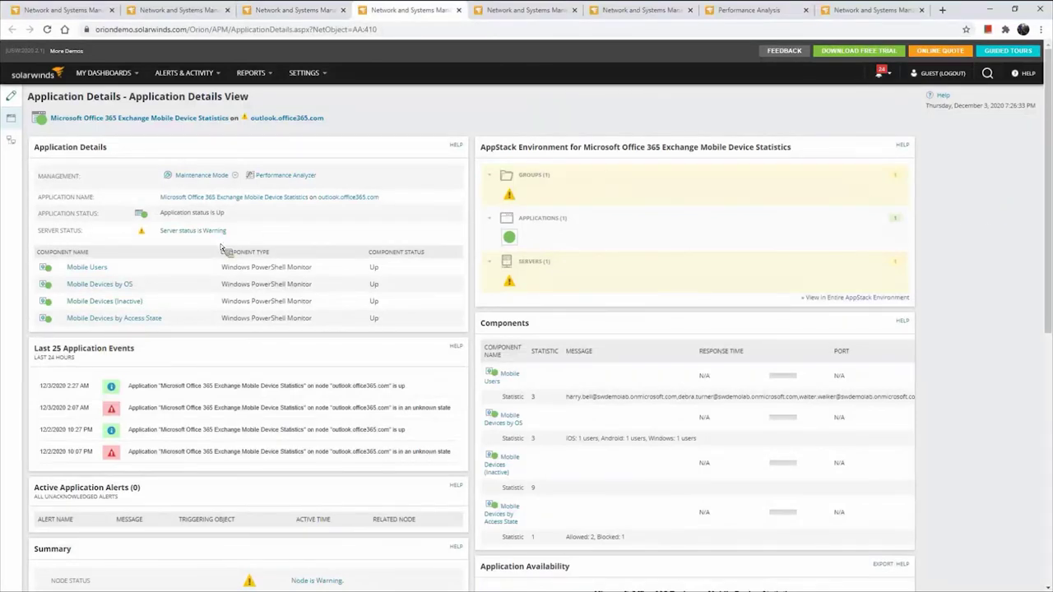
left_click_drag(312, 268, 261, 268)
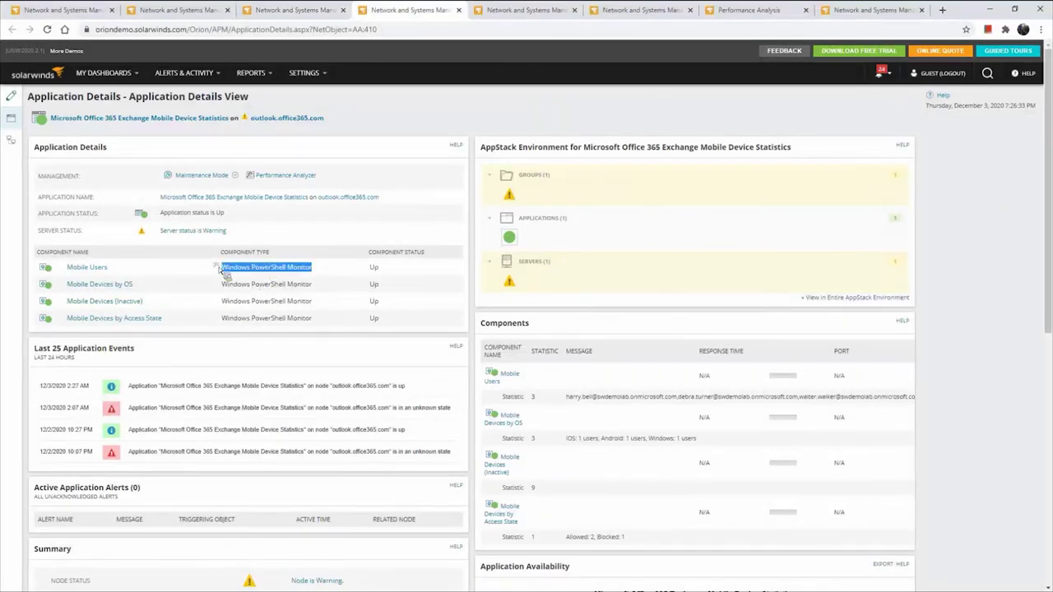
left_click(222, 273)
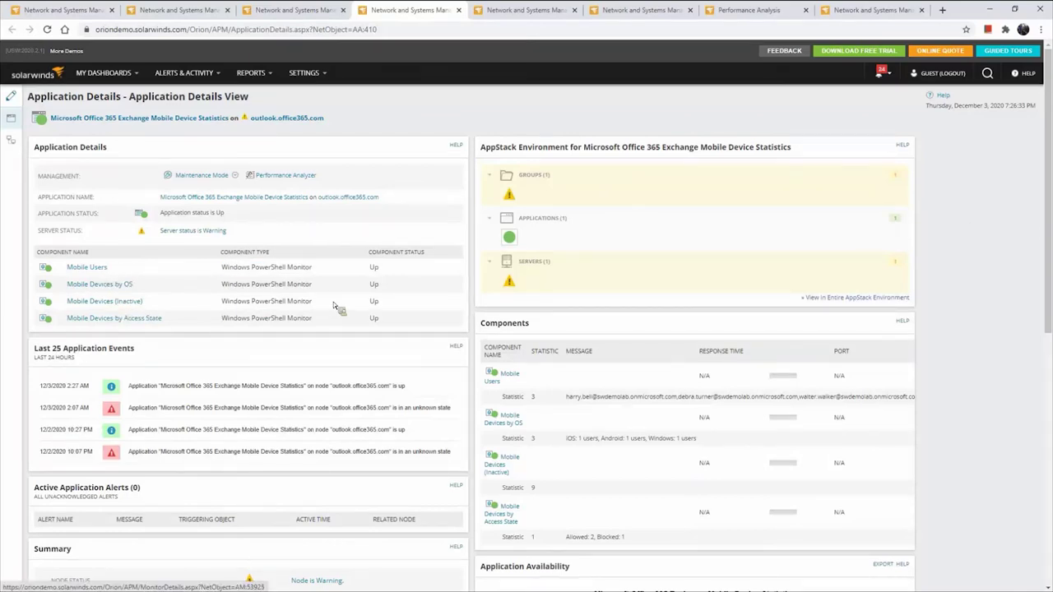
Step: Review the Forwarded Exchange Users component of Microsoft Office 365 Exchange Mailboxes, and view the Azure AD Connect application details
left_click(533, 11)
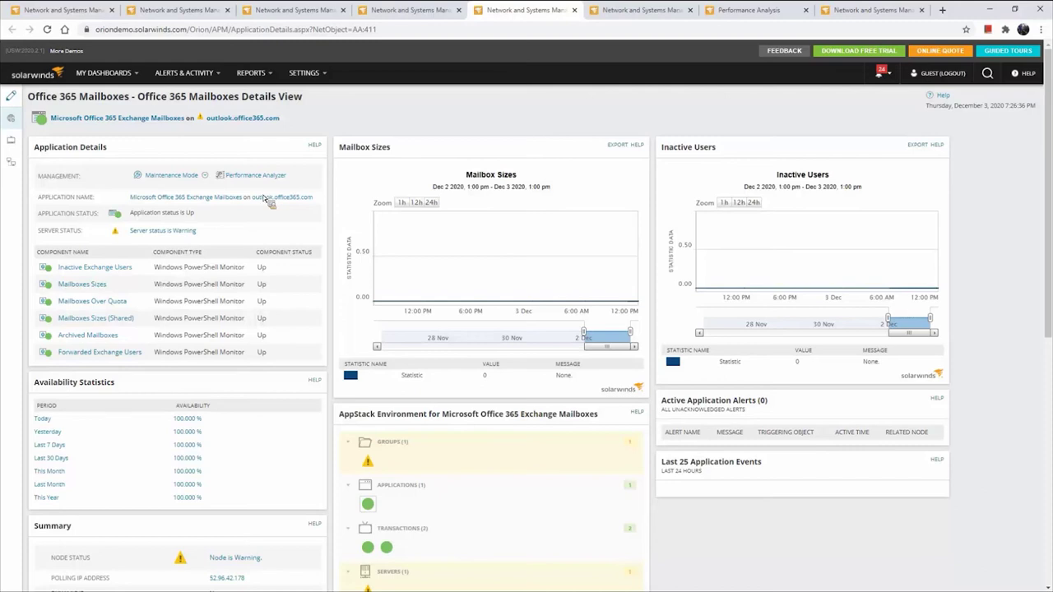
mouse_move(124, 360)
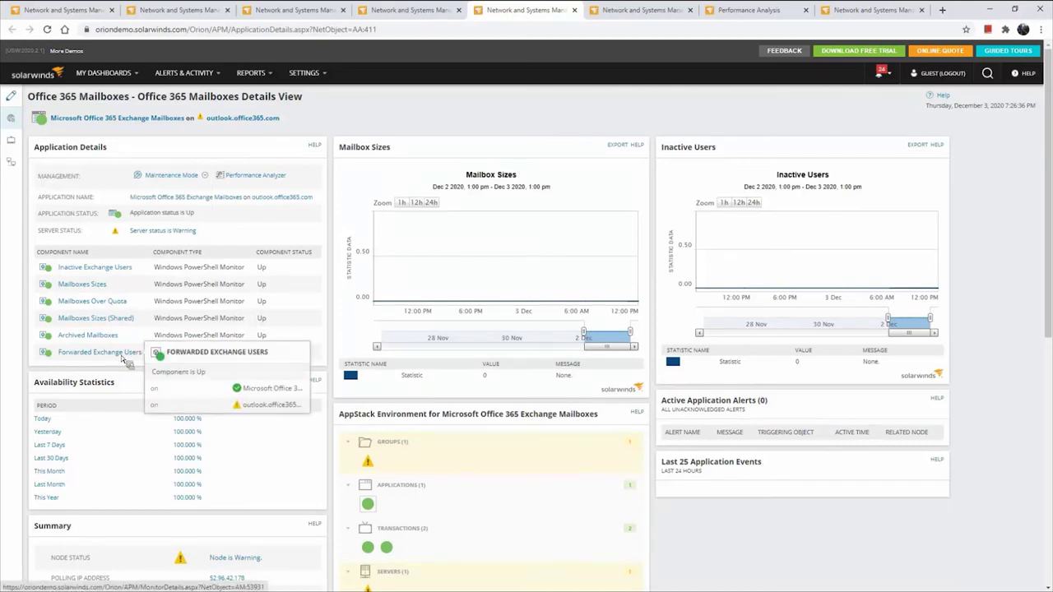
left_click(121, 355)
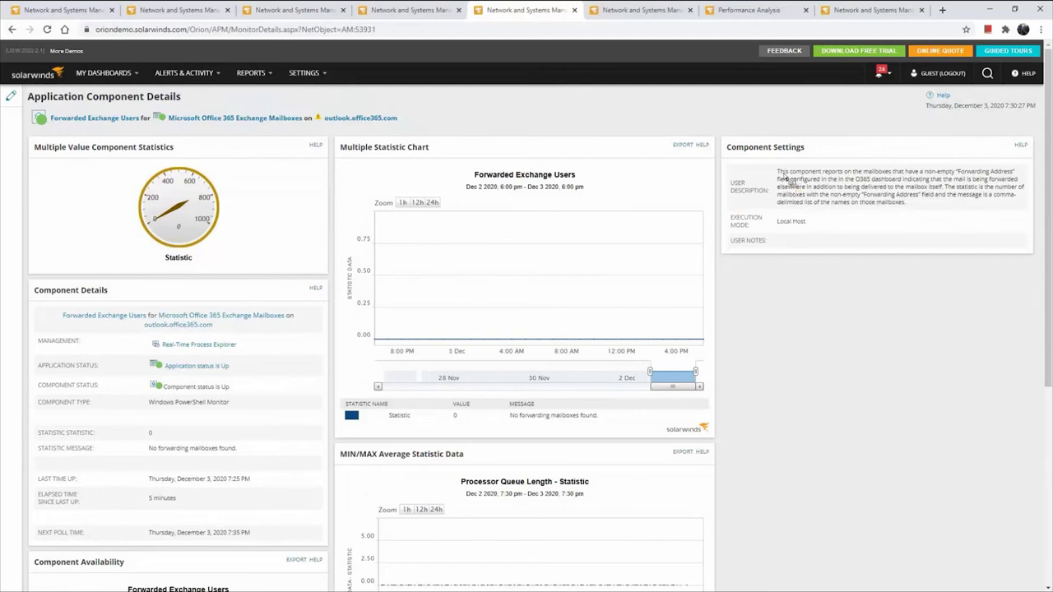
mouse_move(698, 330)
left_click(643, 10)
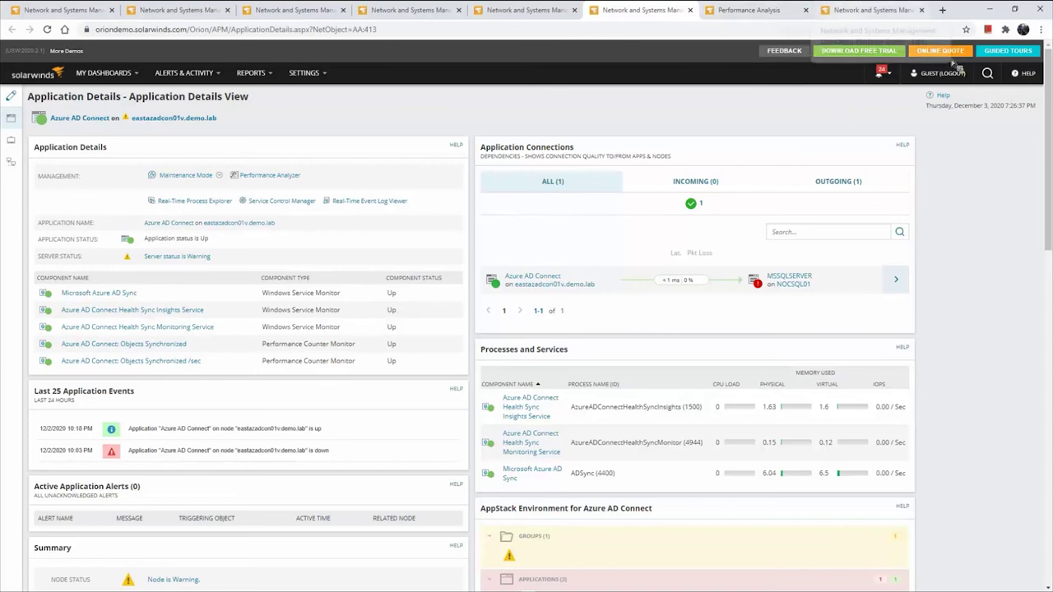
Step: Switch to the Access Rights Manager Configuration in the remote session and review the available Exchange, file server, OneDrive, SharePoint and Logga resource technologies
left_click(992, 9)
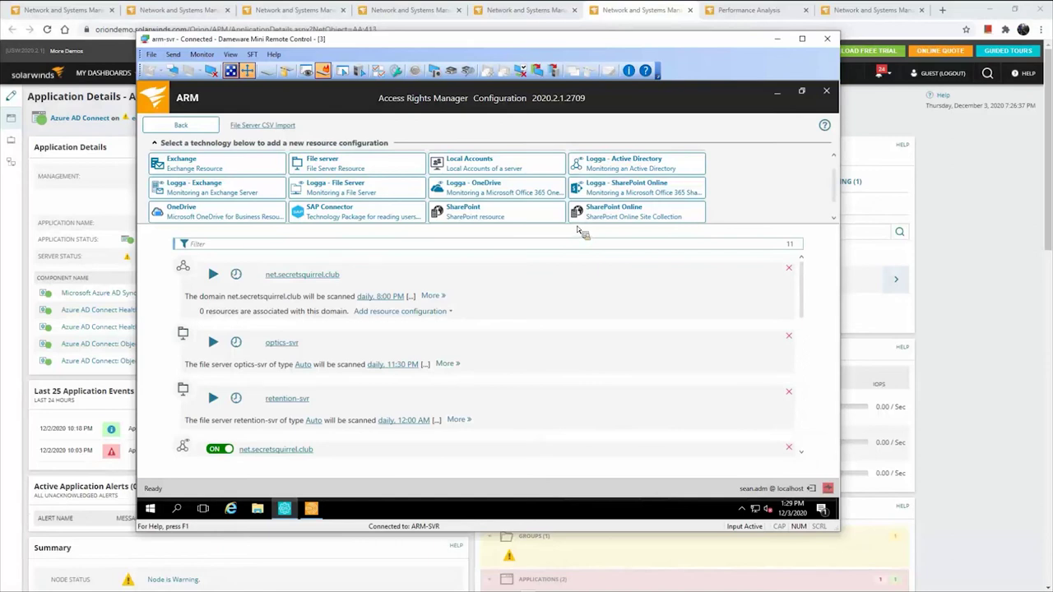
left_click_drag(535, 195, 236, 178)
left_click_drag(335, 162, 354, 171)
left_click_drag(235, 191, 239, 214)
left_click_drag(238, 214, 237, 218)
left_click(660, 200)
left_click(654, 137)
Step: Switch to the Access Rights Manager accounts graph for Domain Admins and load the 11/2/2020 8:00 PM scan
left_click(311, 512)
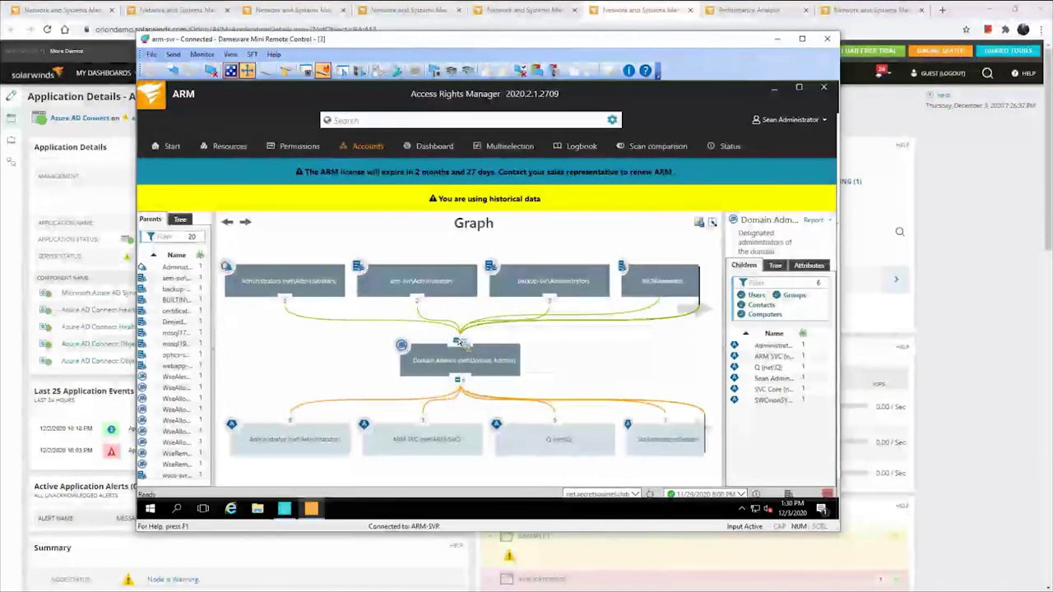
left_click(741, 493)
scroll(699, 362, "up", 2)
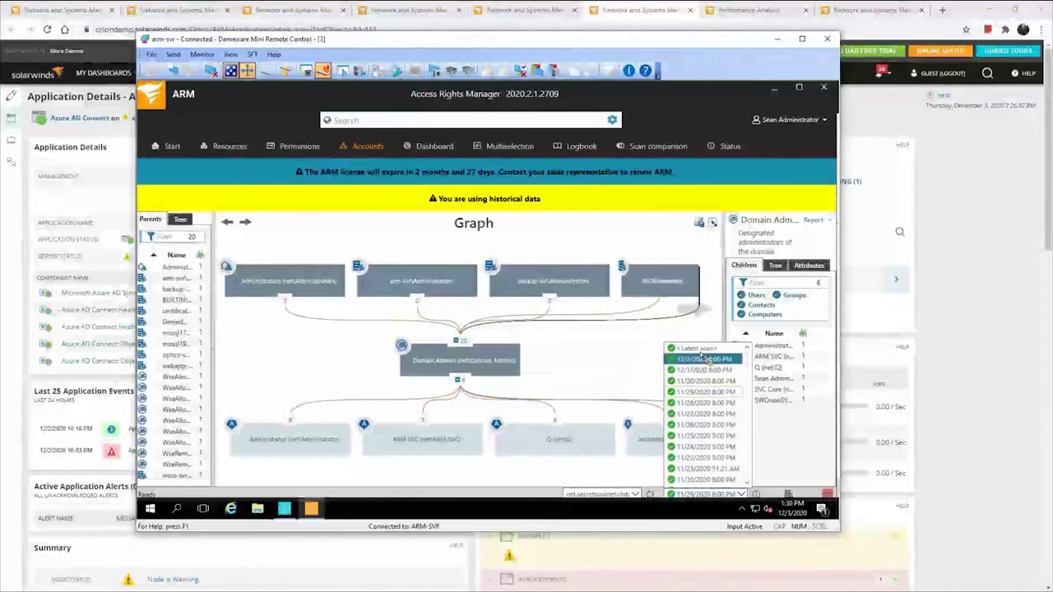
scroll(707, 405, "down", 7)
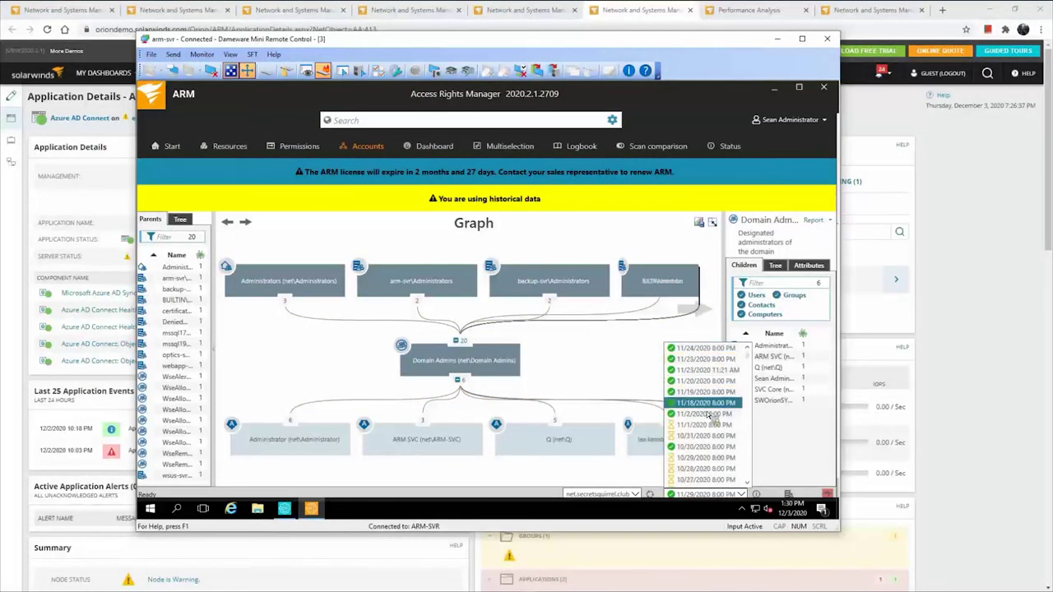
scroll(712, 407, "up", 2)
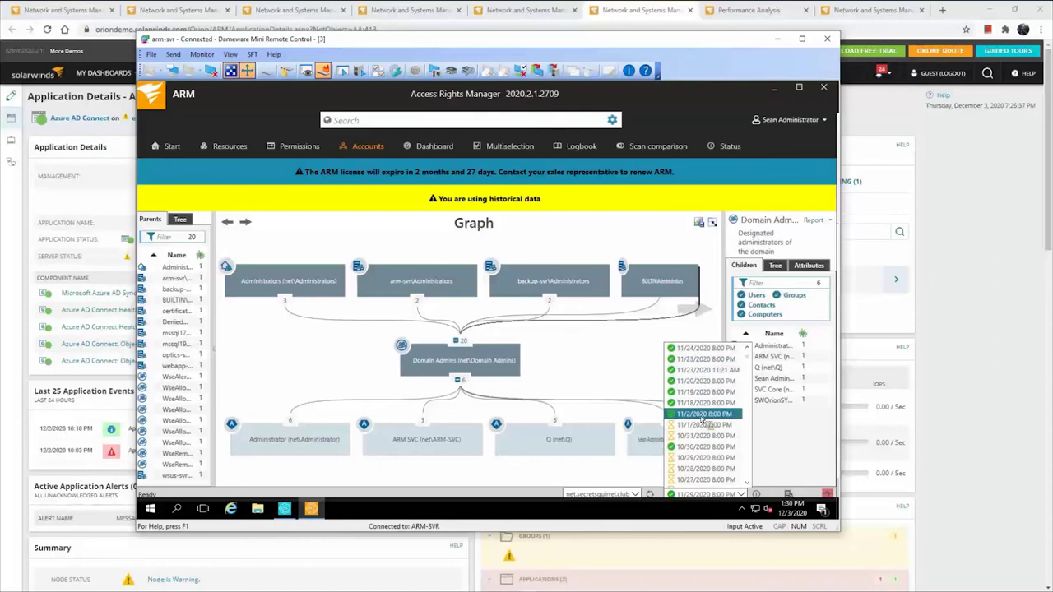
left_click(694, 384)
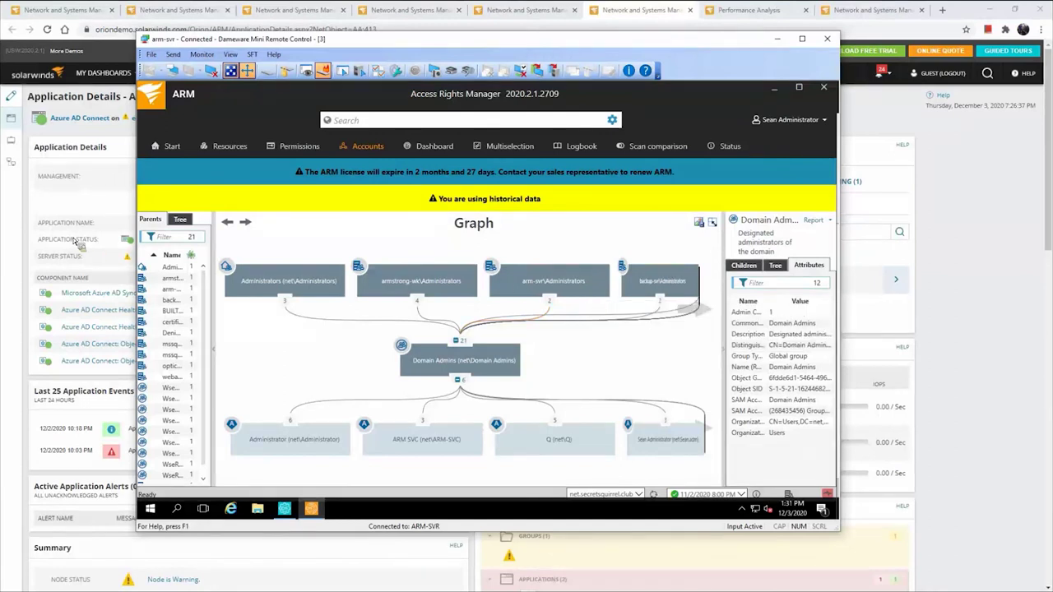
Step: Widen the list of parent groups and display the ARM SVC account's memberships in the graph
left_click_drag(216, 269, 247, 276)
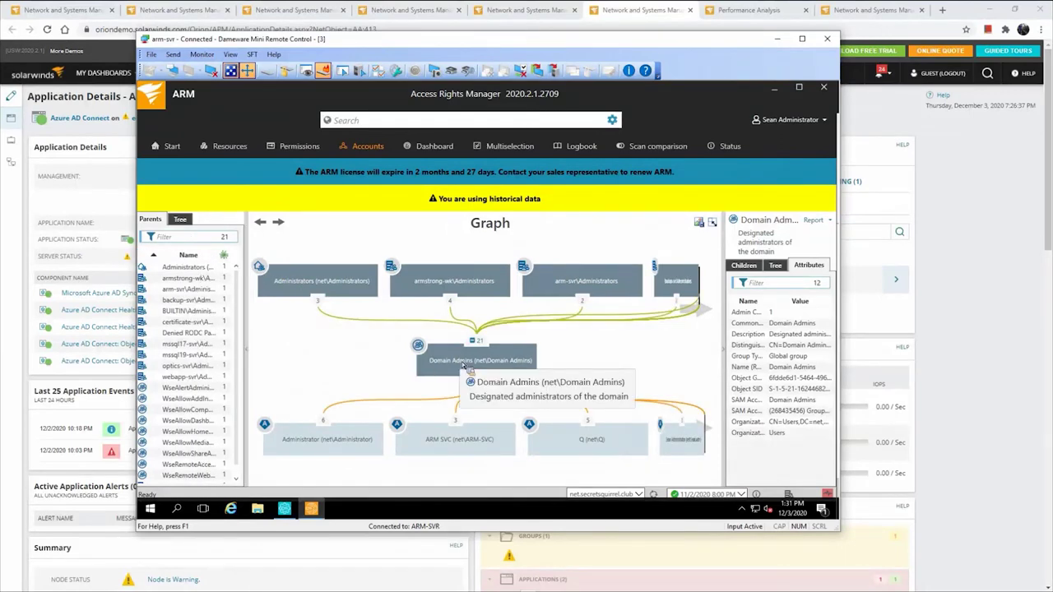
left_click(459, 445)
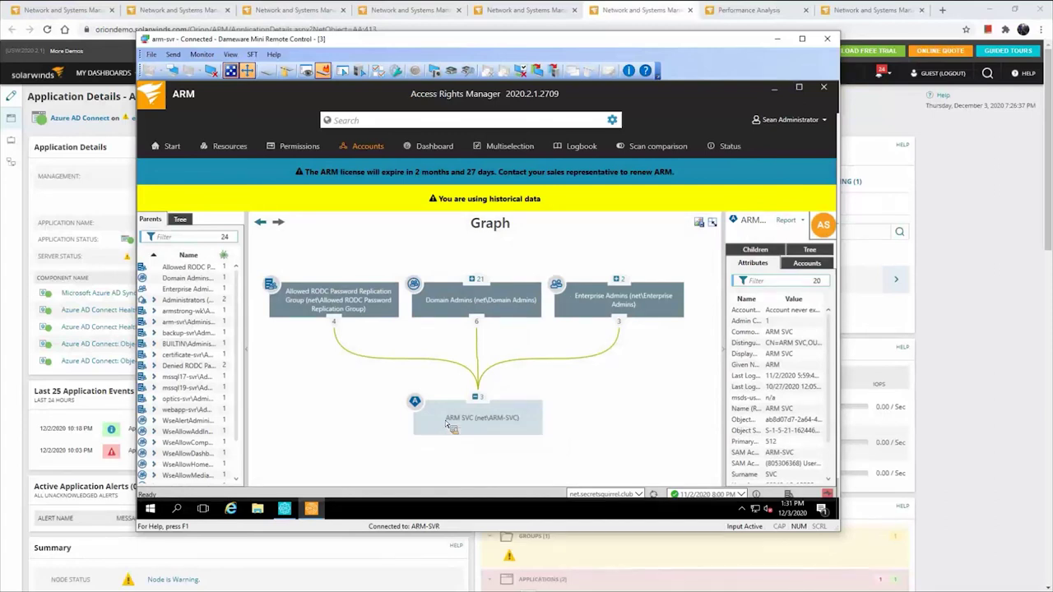
Step: Open the Logbook and view the Logga status events for November 20, 25 and 26, 2020
left_click(583, 148)
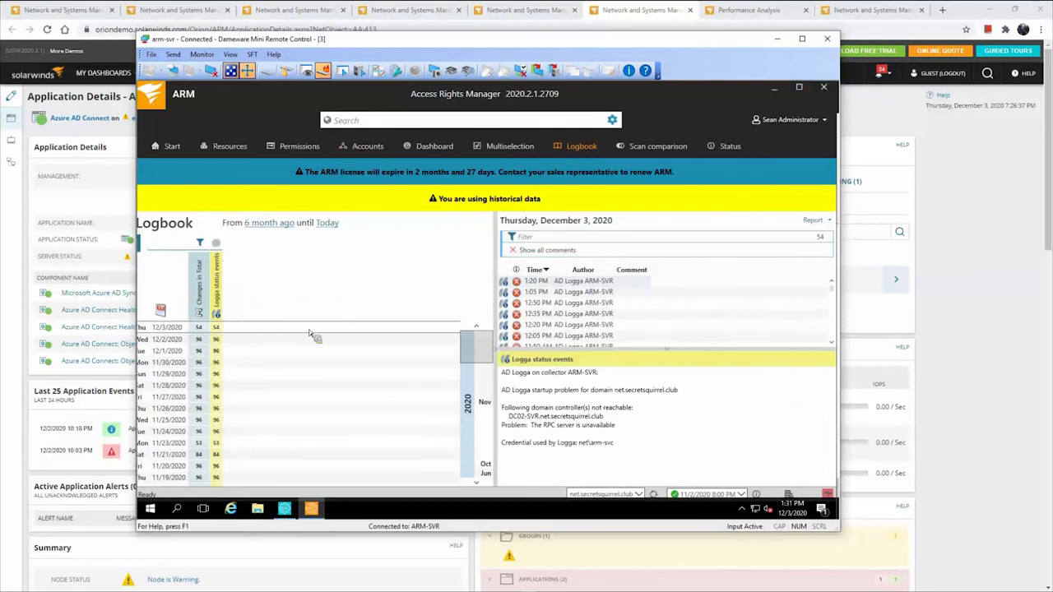
scroll(213, 395, "down", 2)
left_click(221, 397)
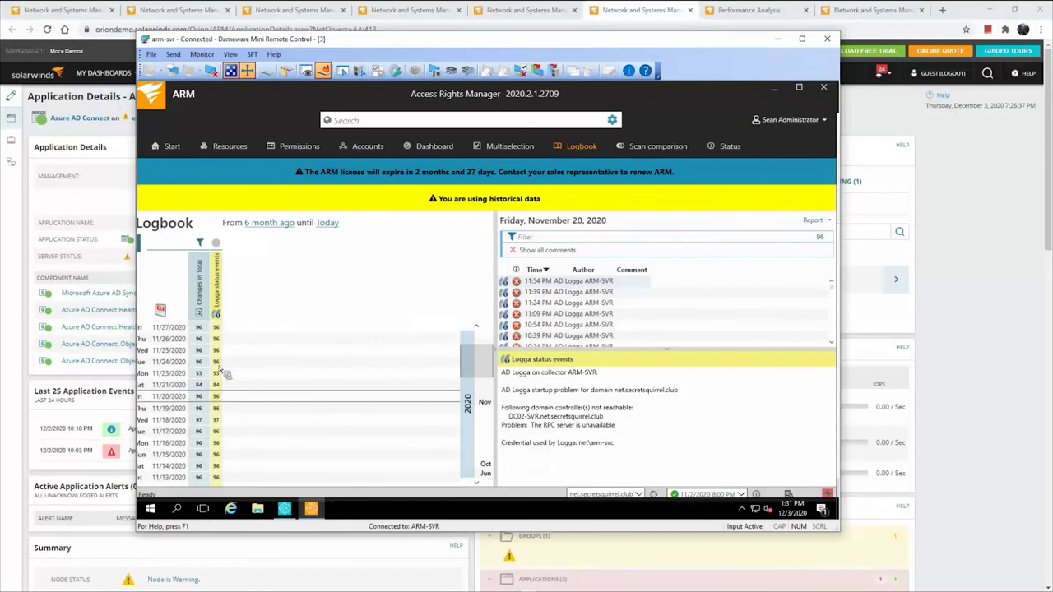
left_click(218, 354)
left_click(218, 340)
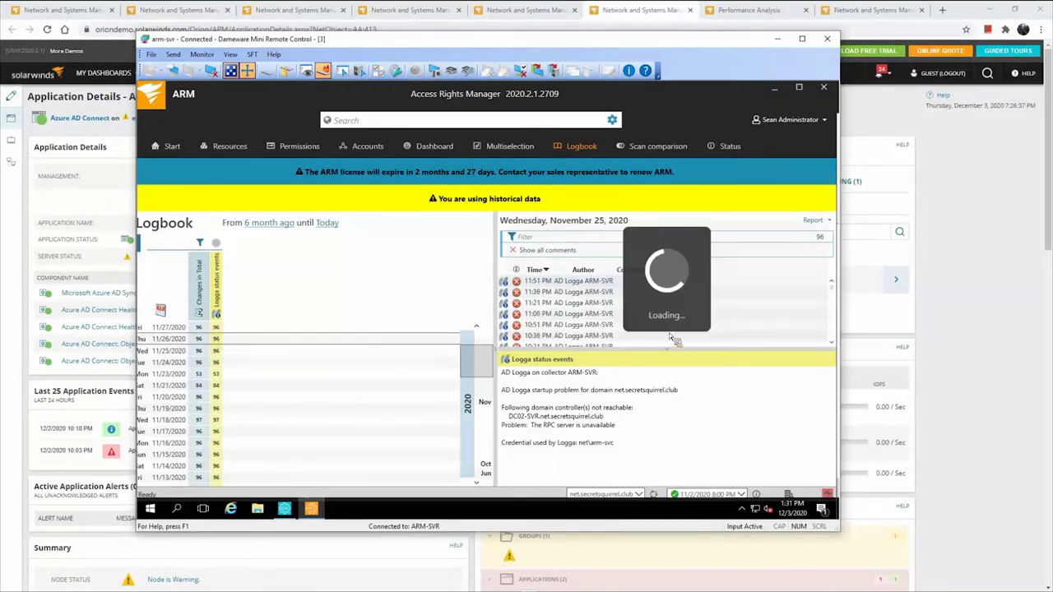
Step: Return to the Start page and look through its quick links for security monitoring, documentation and reporting
scroll(634, 321, "down", 10)
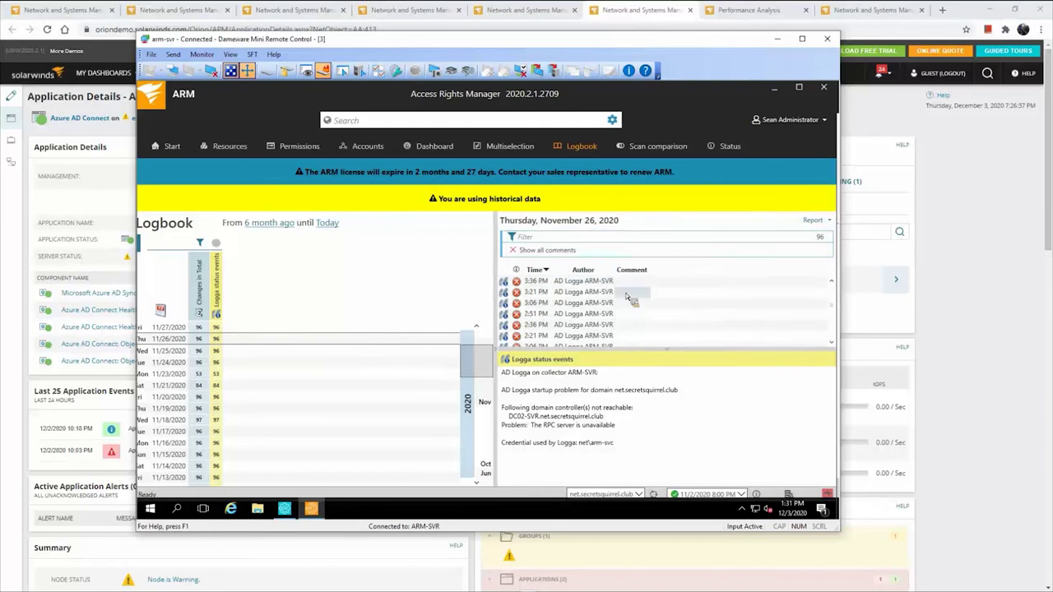
left_click(229, 146)
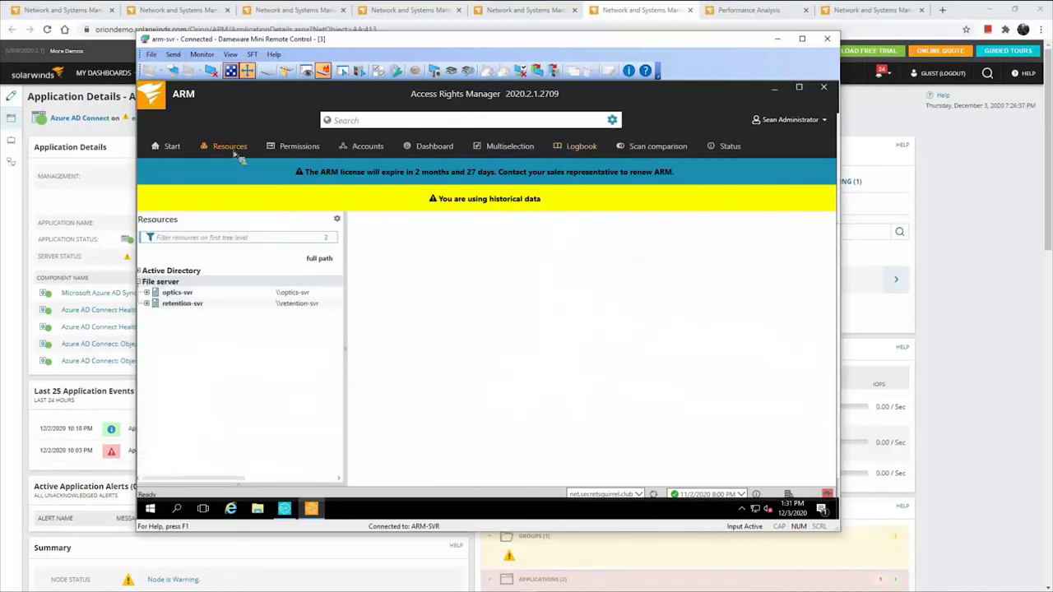
left_click(169, 148)
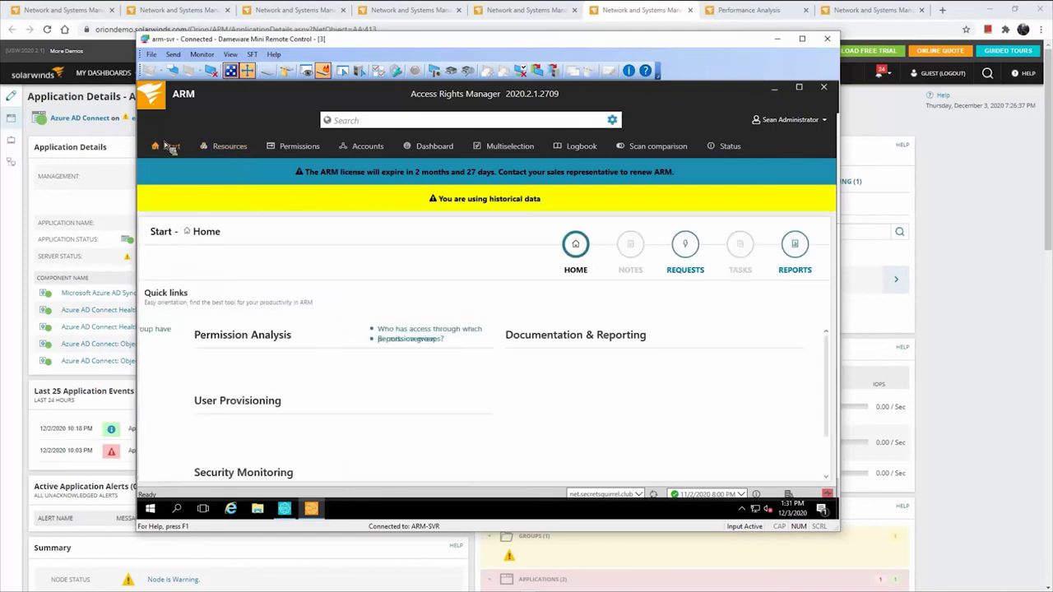
scroll(356, 385, "down", 1)
scroll(469, 400, "up", 1)
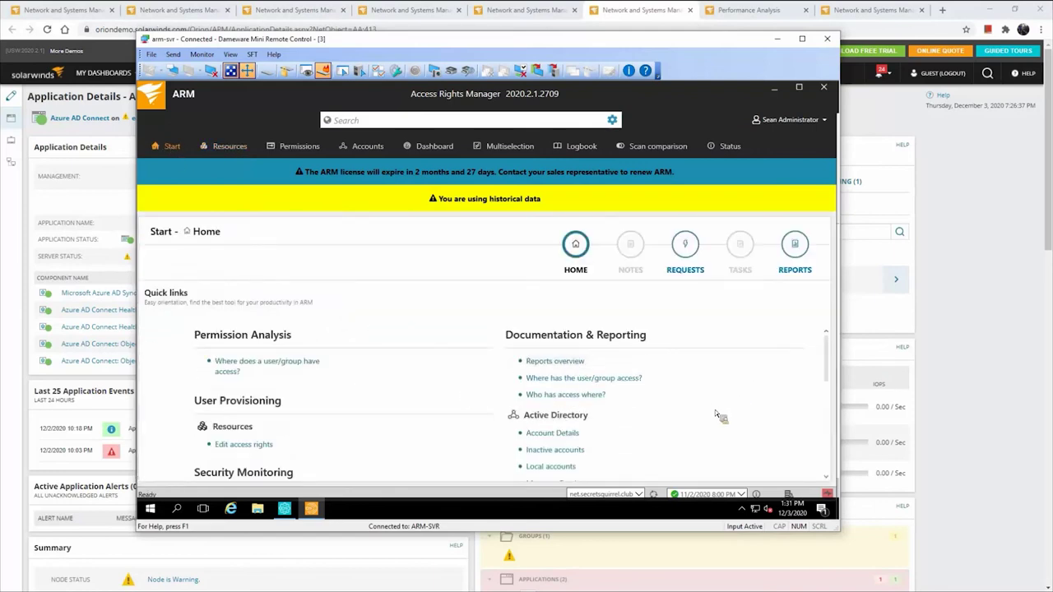
scroll(675, 422, "down", 1)
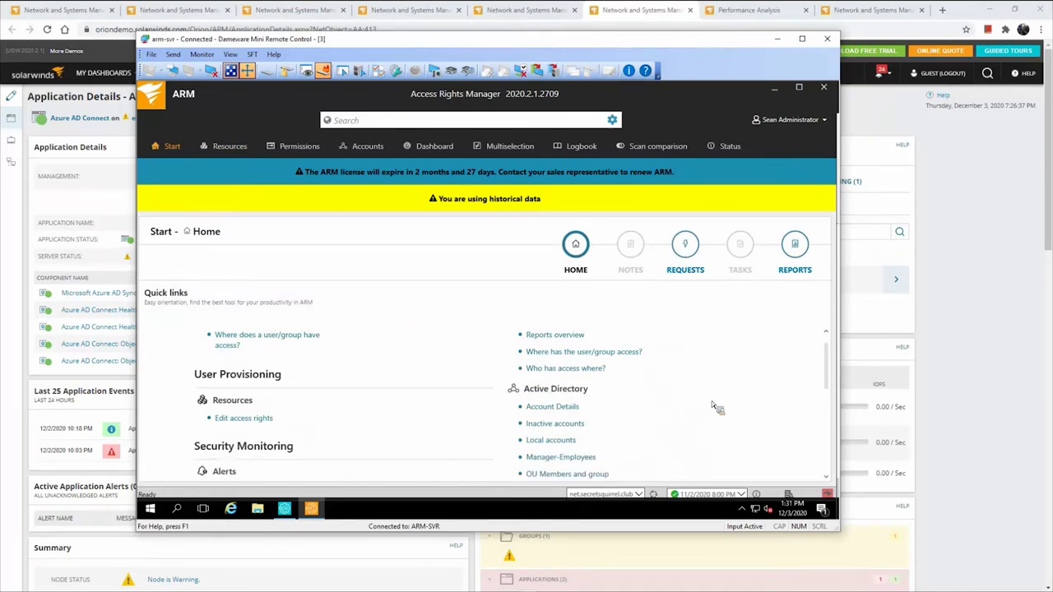
scroll(553, 413, "down", 1)
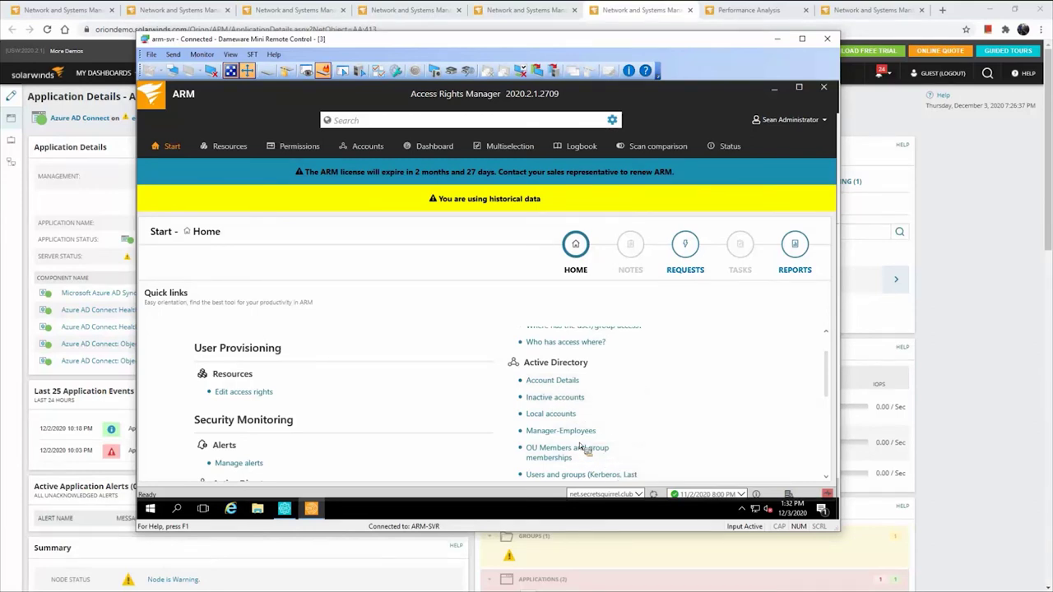
scroll(581, 446, "down", 1)
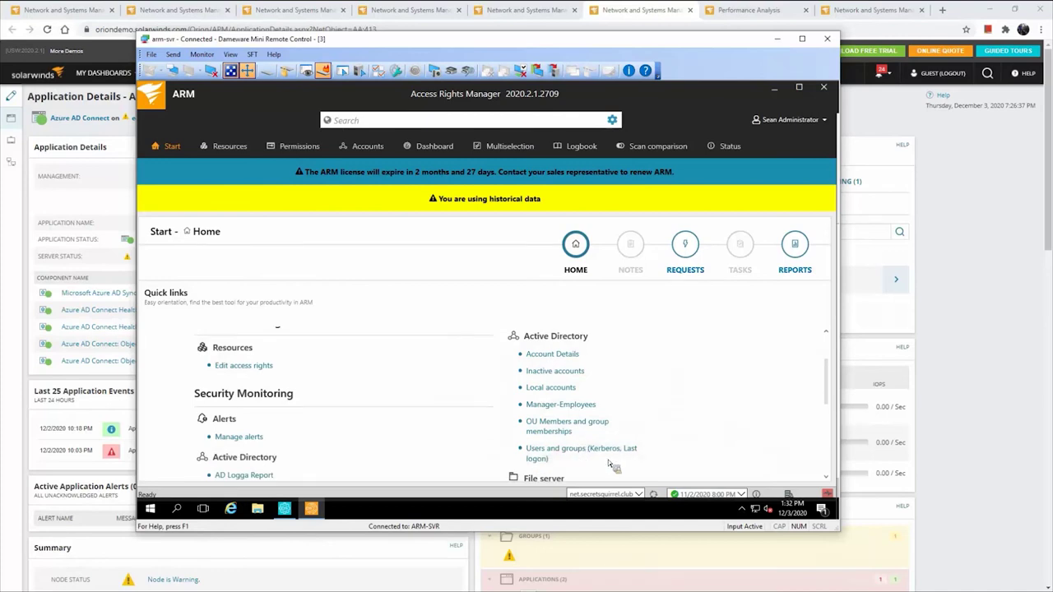
scroll(609, 464, "down", 5)
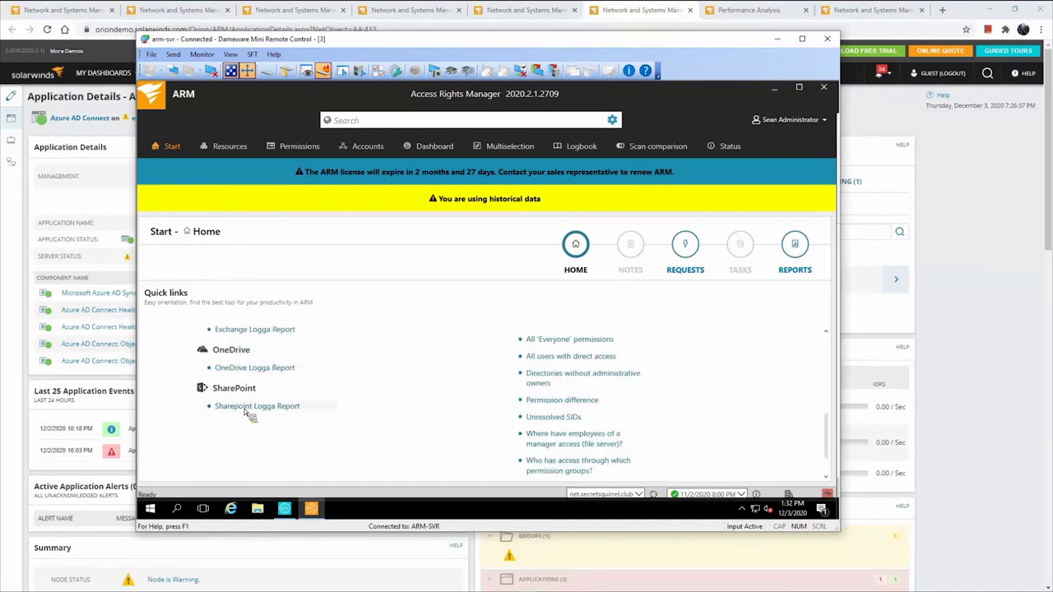
Step: View the configuration of the Sharepoint Logga Report and the Unresolved SIDs report, closing each without starting it
left_click(241, 413)
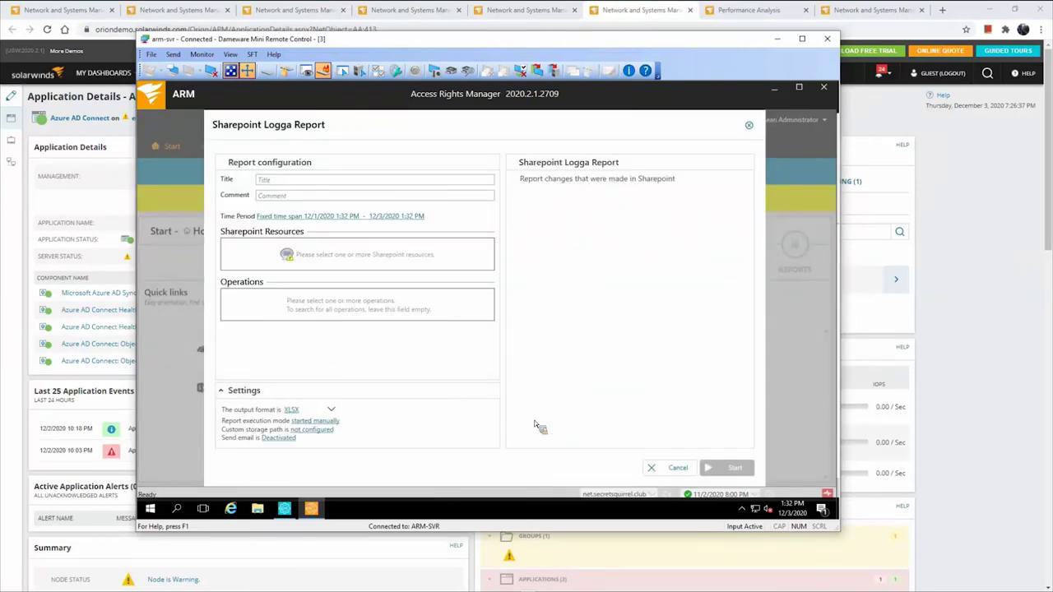
left_click(654, 468)
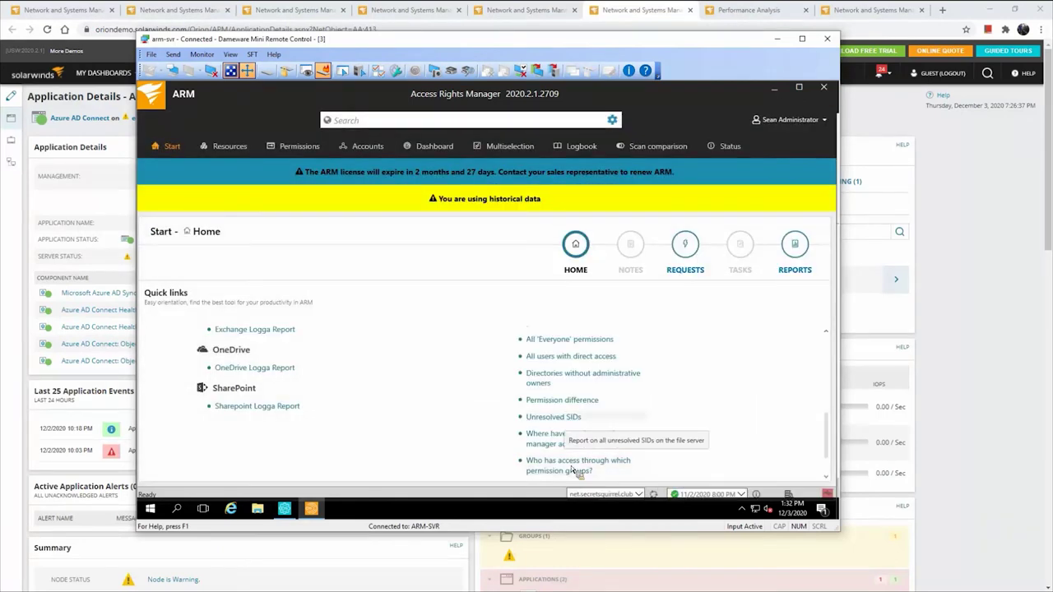
left_click(567, 418)
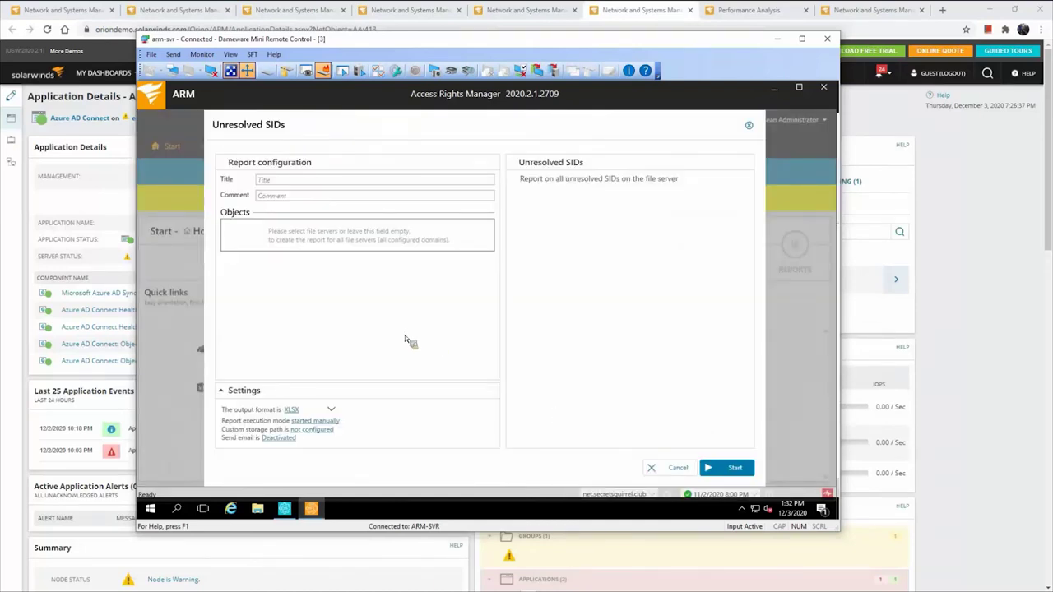
left_click(677, 469)
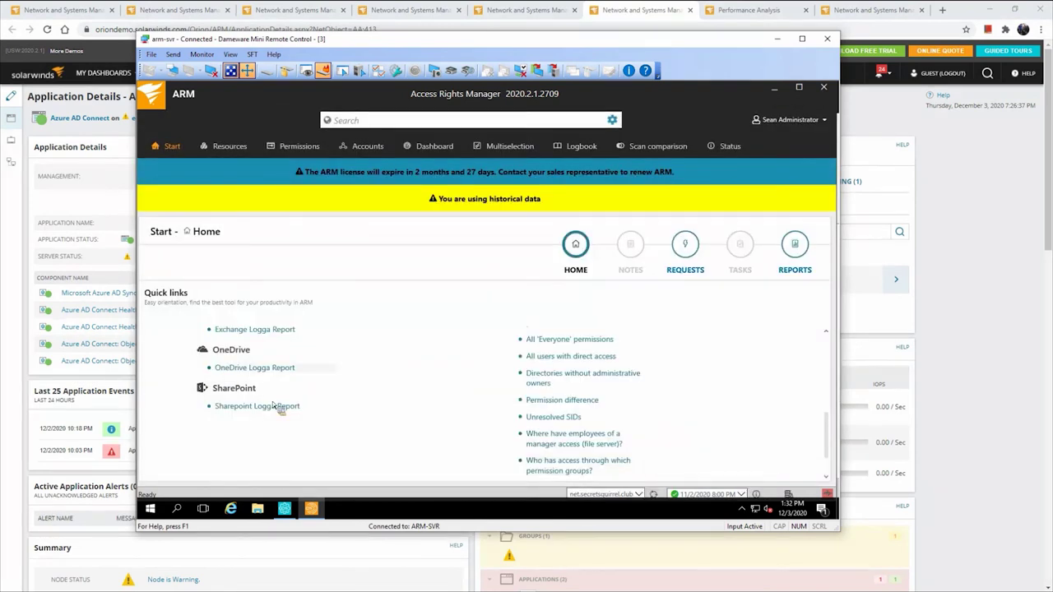
Step: Review the configuration of the file server report on all 'Authenticated users' permissions and close it without starting it
scroll(272, 395, "up", 1)
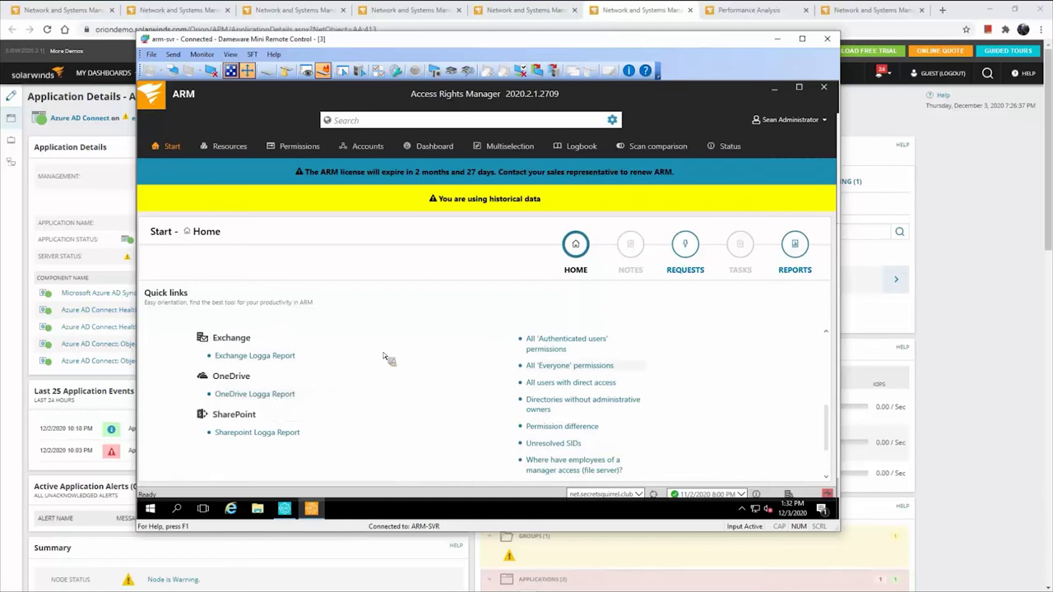
left_click(565, 350)
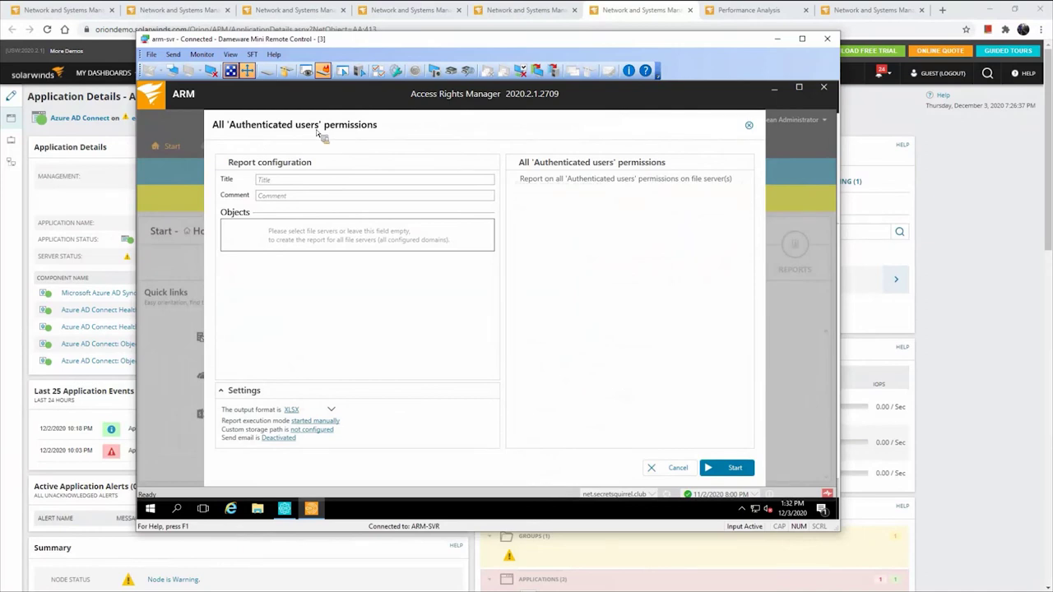
left_click(667, 467)
scroll(577, 376, "up", 1)
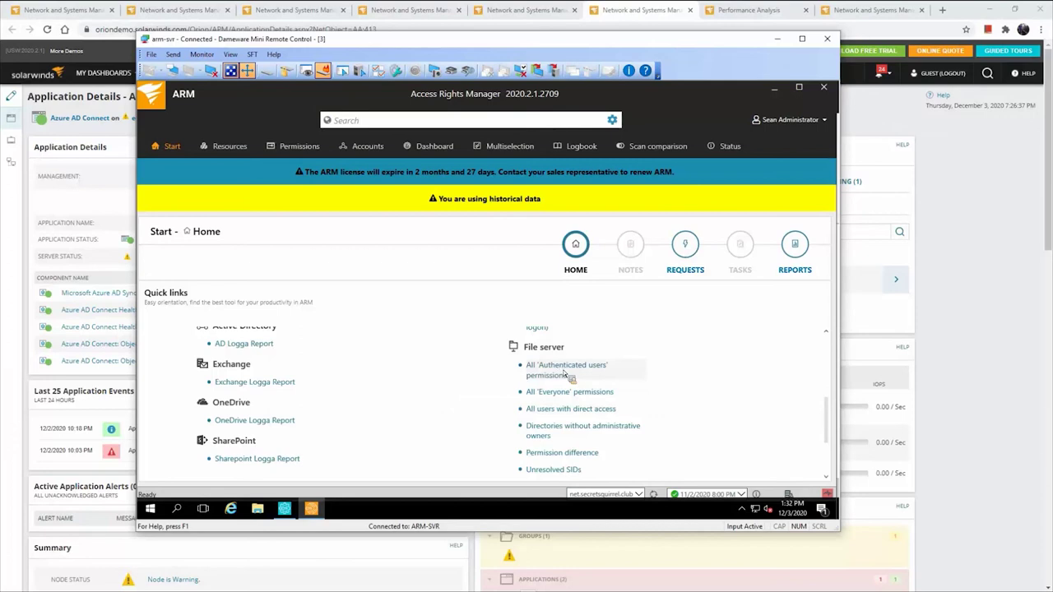
left_click(564, 374)
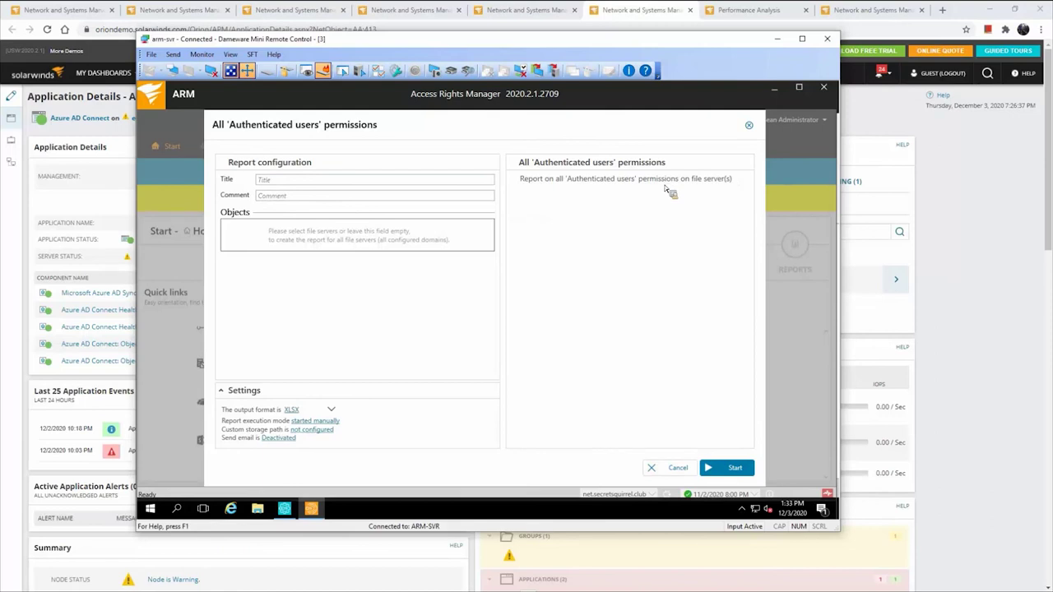
left_click(749, 125)
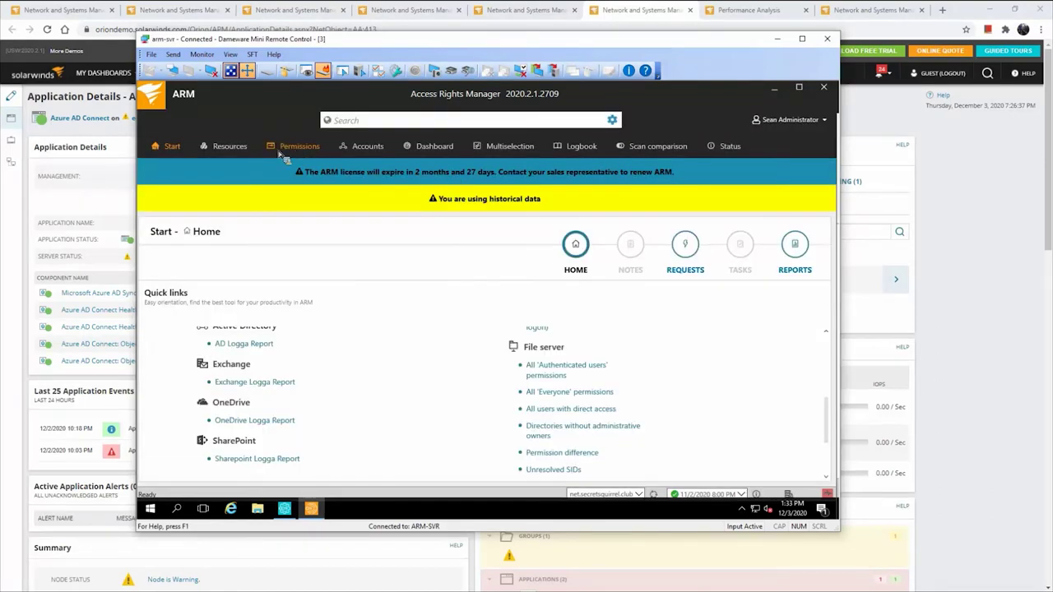
Step: Display the access rights of the C$ share on the optics-svr file server in Resources
left_click(231, 148)
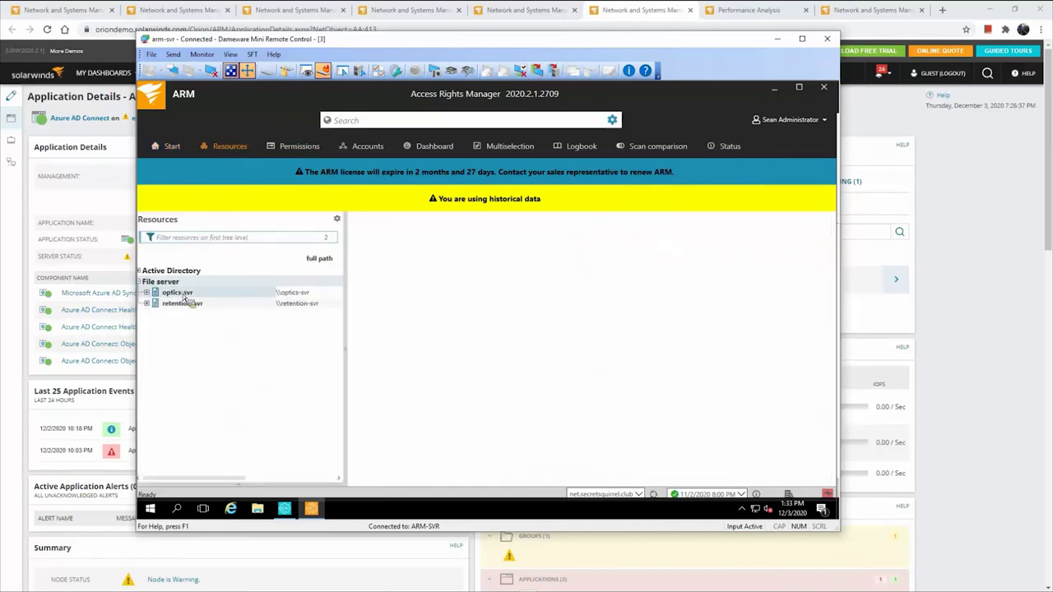
double_click(162, 294)
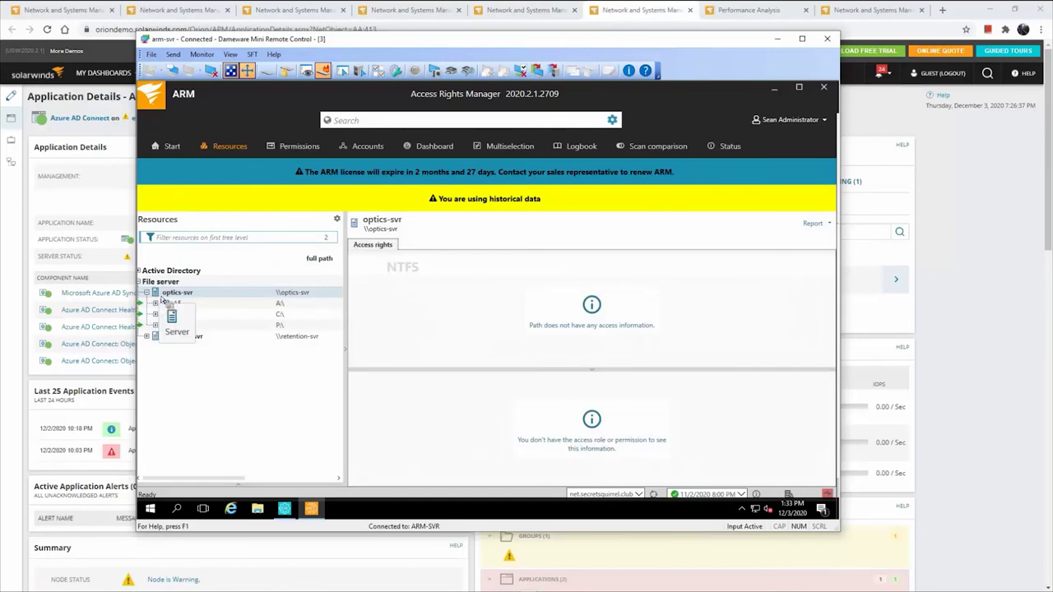
left_click(176, 314)
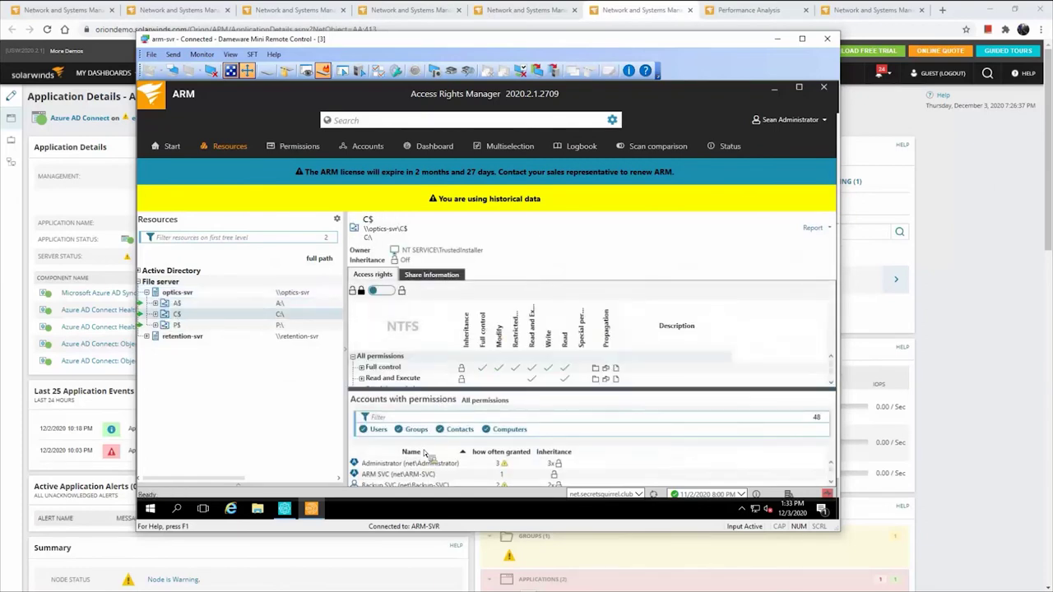
left_click_drag(345, 411, 336, 411)
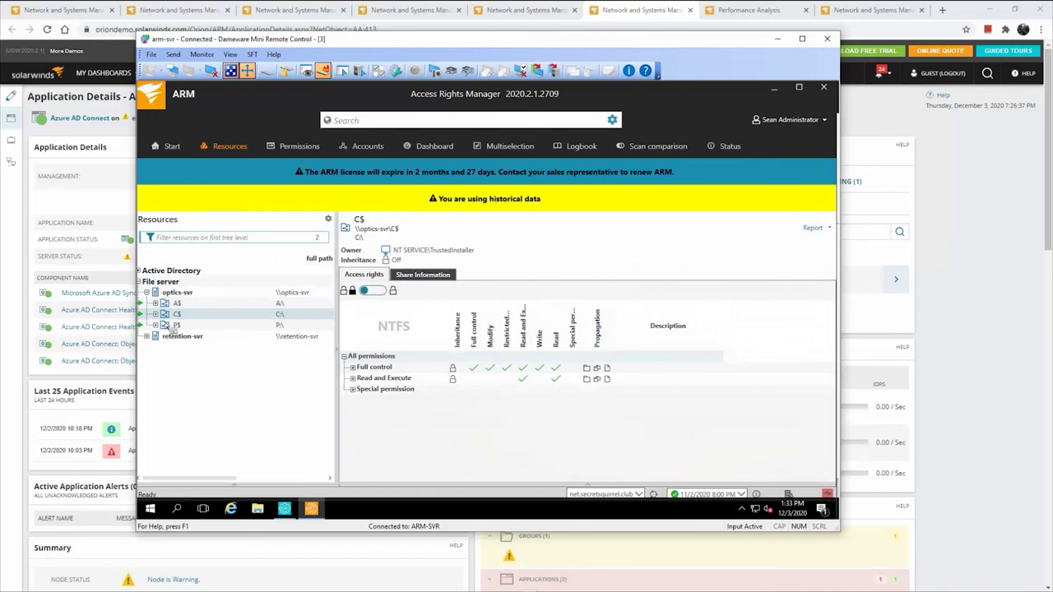
Step: Expand the C$ share and show which accounts have Full control of its PerfLogs folder
left_click(155, 314)
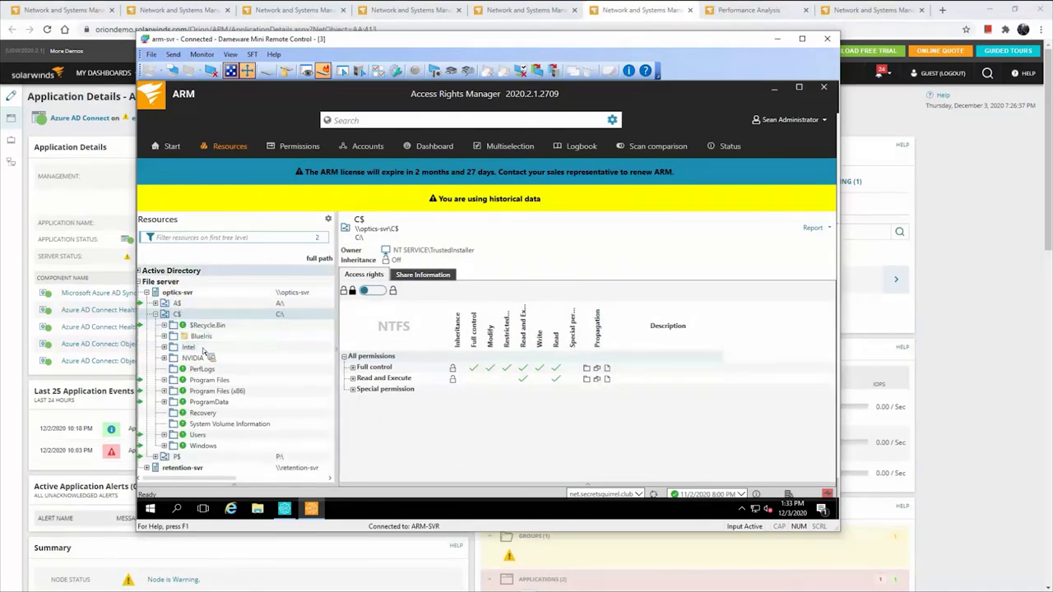
left_click(191, 371)
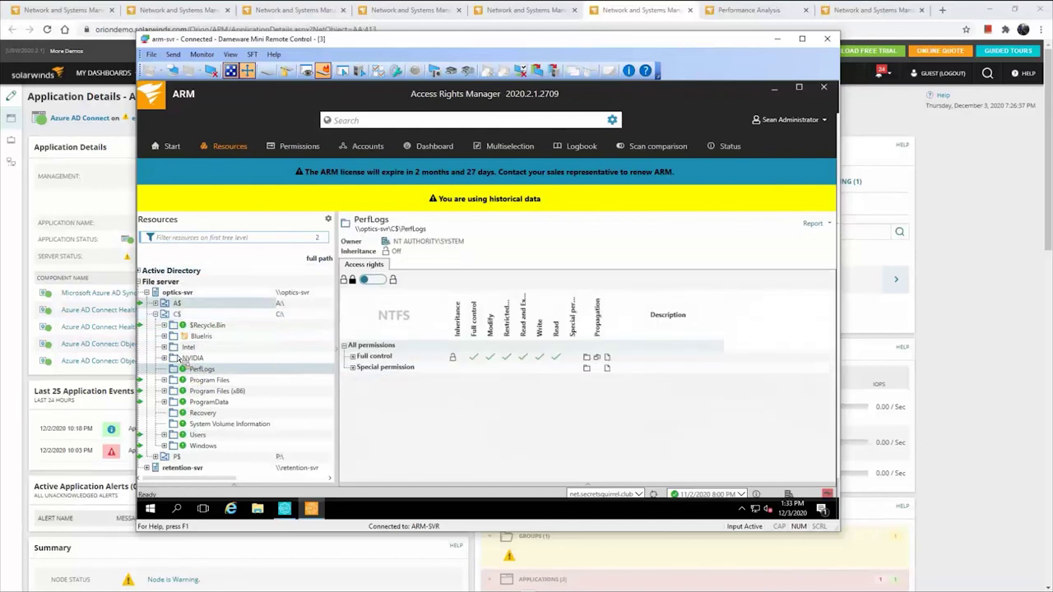
left_click(358, 359)
left_click(353, 357)
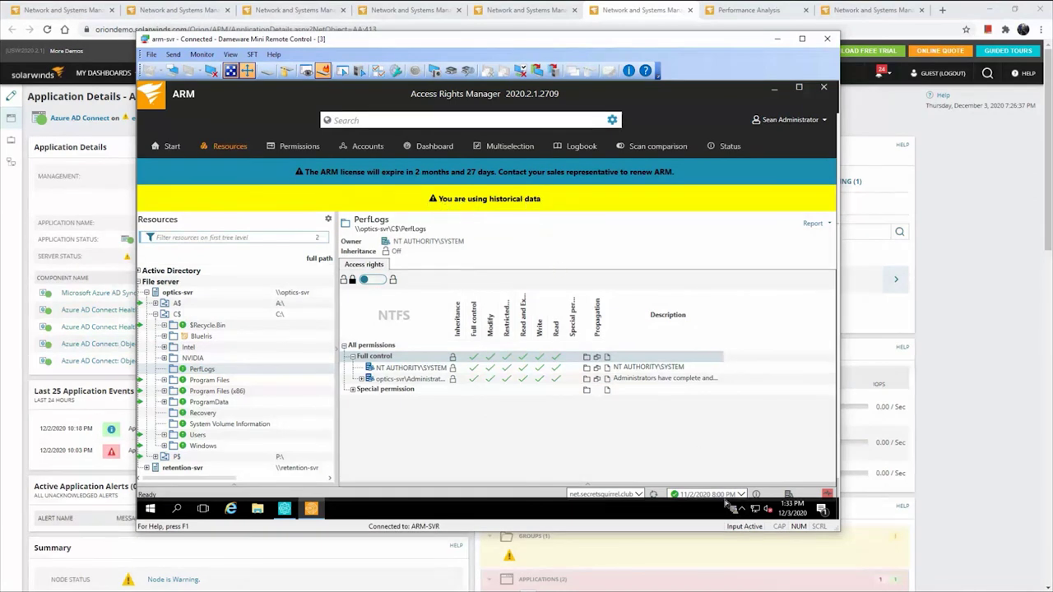
Step: View the Scan comparison page and the Modify and Read & execute sections of the PerfLogs folder's permissions
left_click(656, 148)
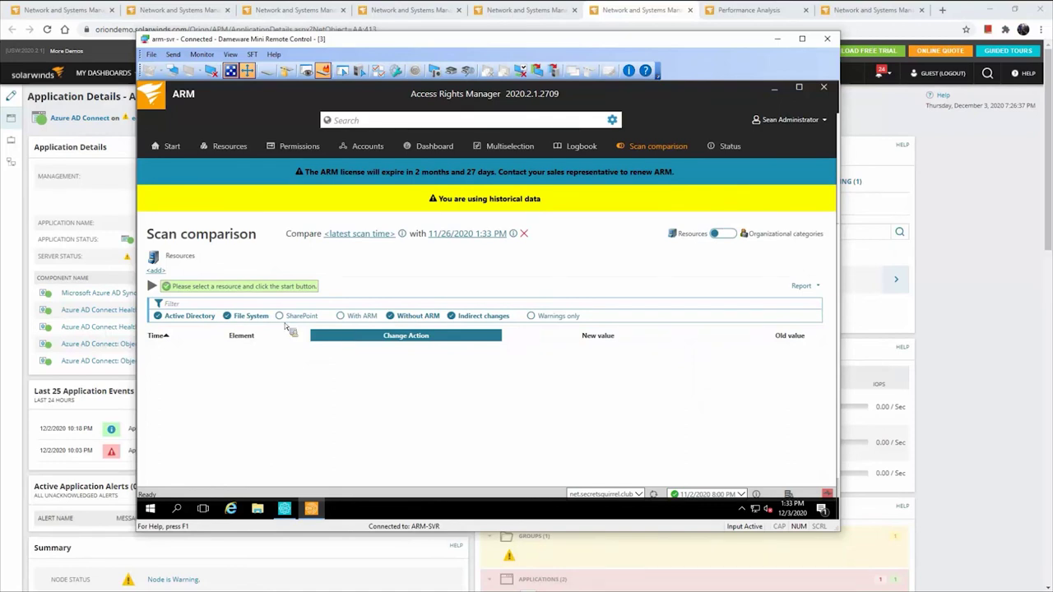
left_click(289, 152)
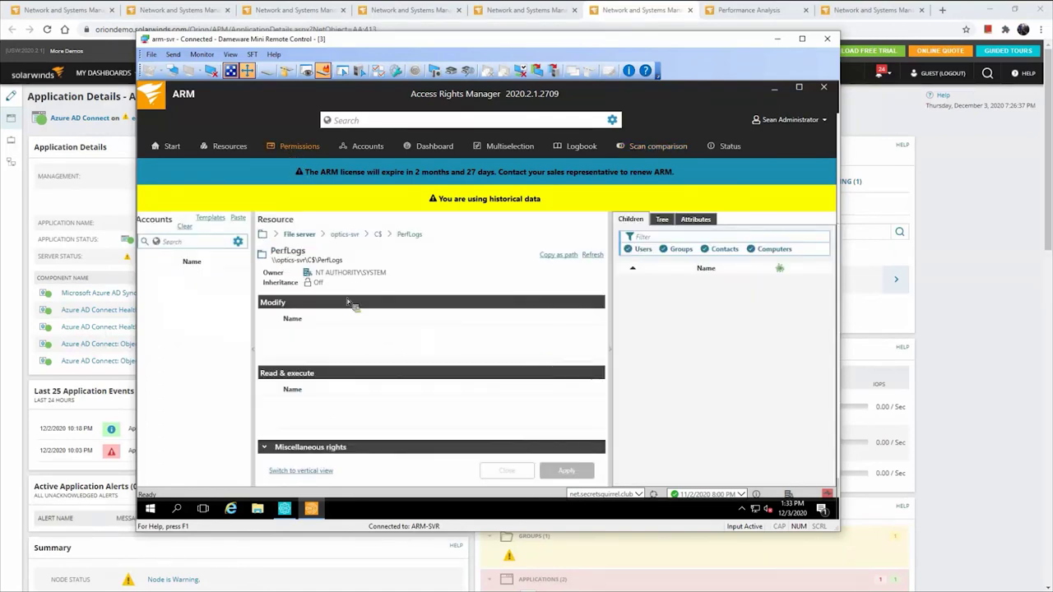
left_click_drag(540, 386, 494, 311)
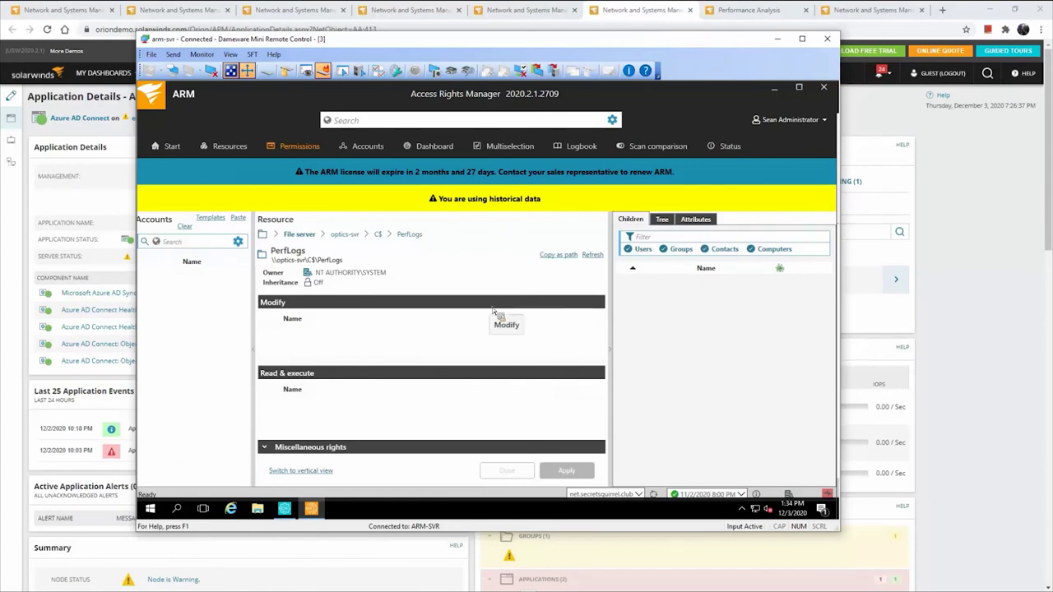
Step: Revisit the ARM SVC account graph and go back to the Start page's quick links
left_click_drag(494, 311, 357, 150)
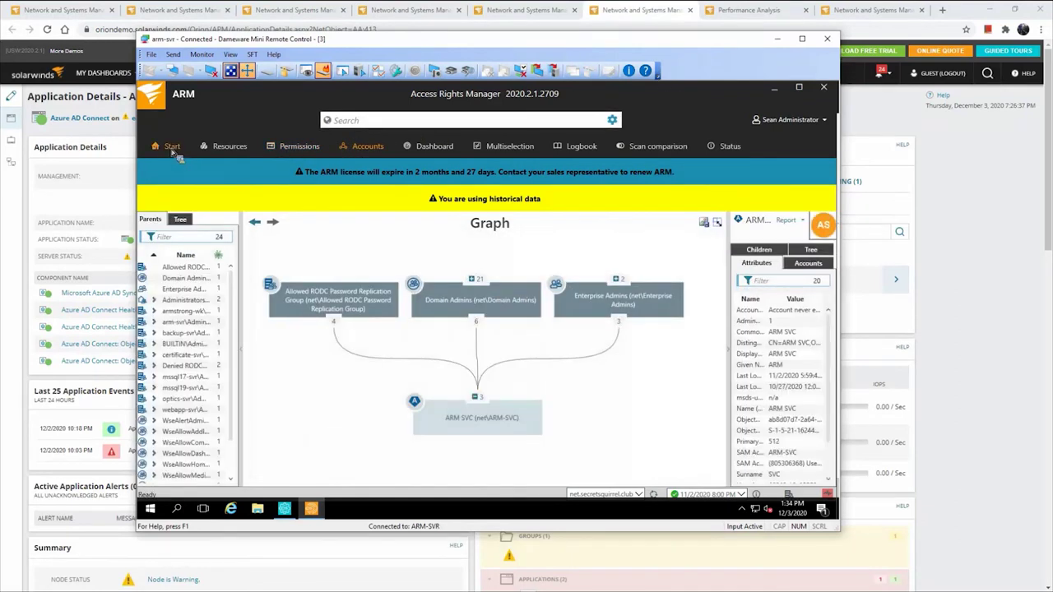
left_click(173, 149)
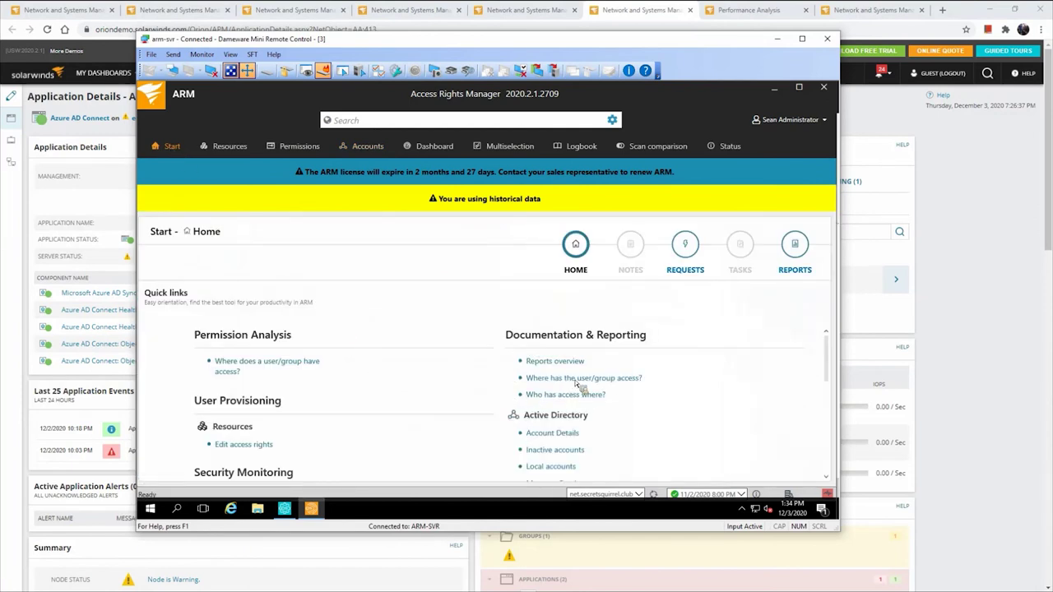
scroll(575, 393, "down", 4)
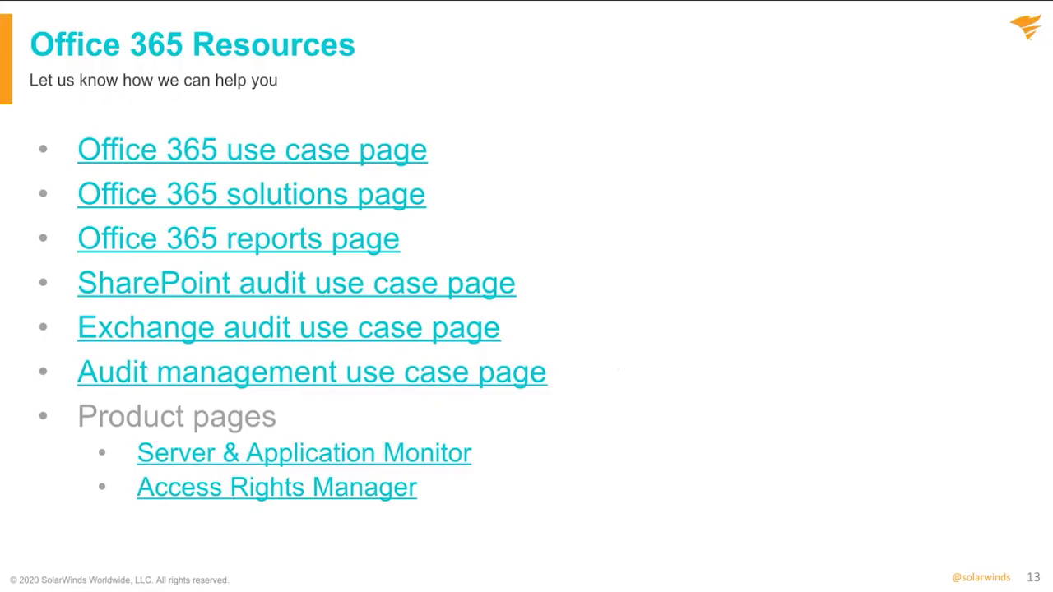